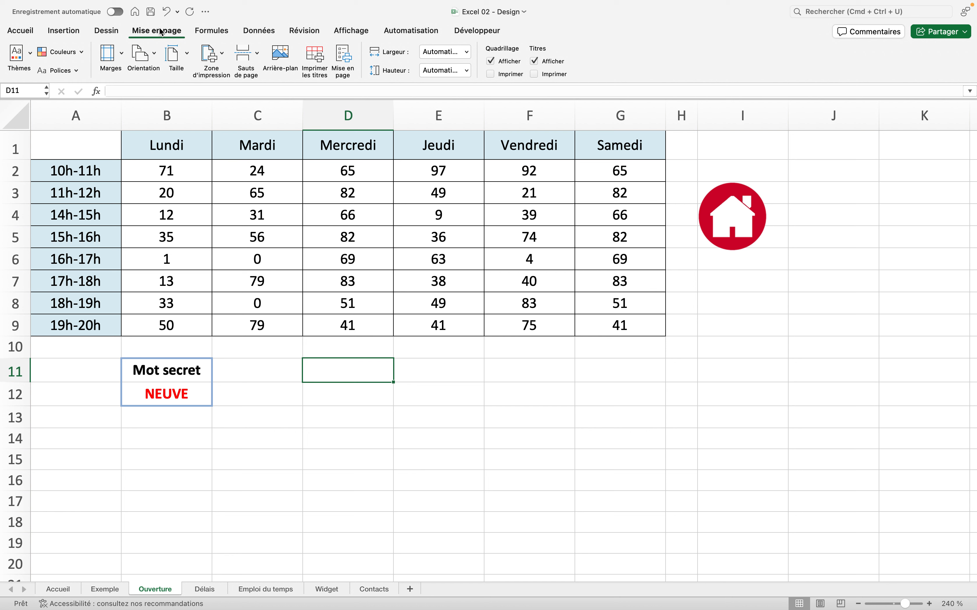
click(122, 55)
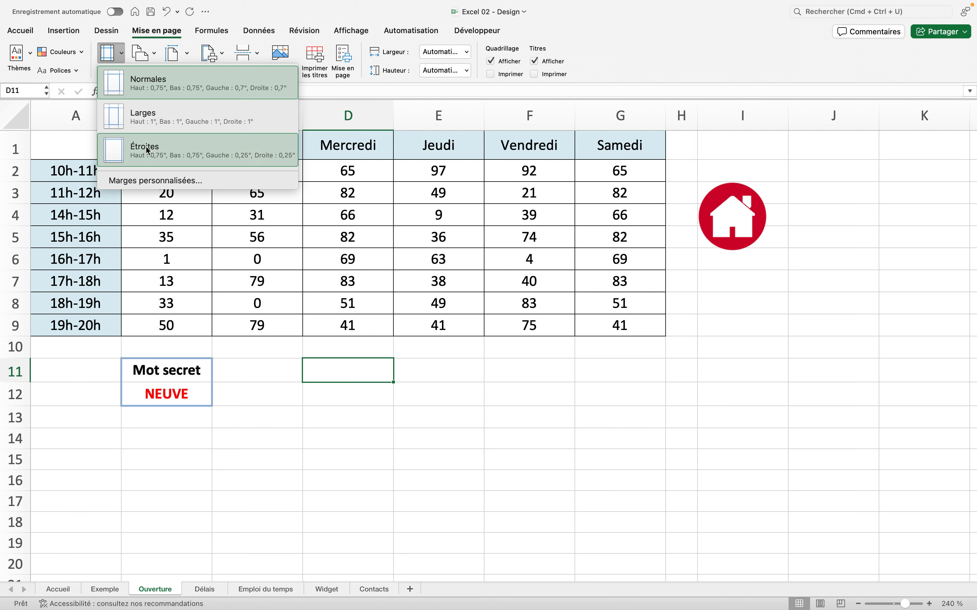
click(153, 179)
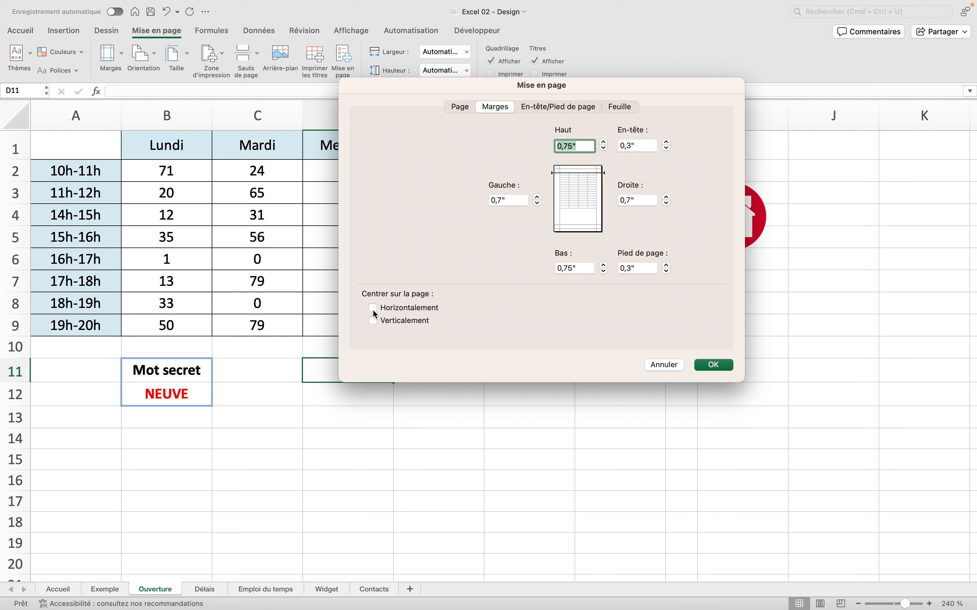
click(373, 321)
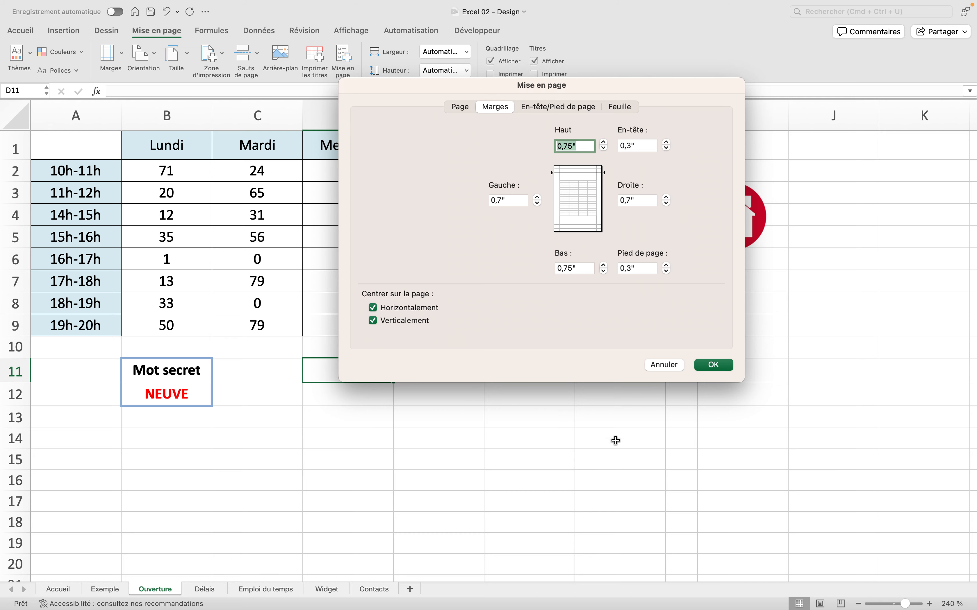
click(675, 365)
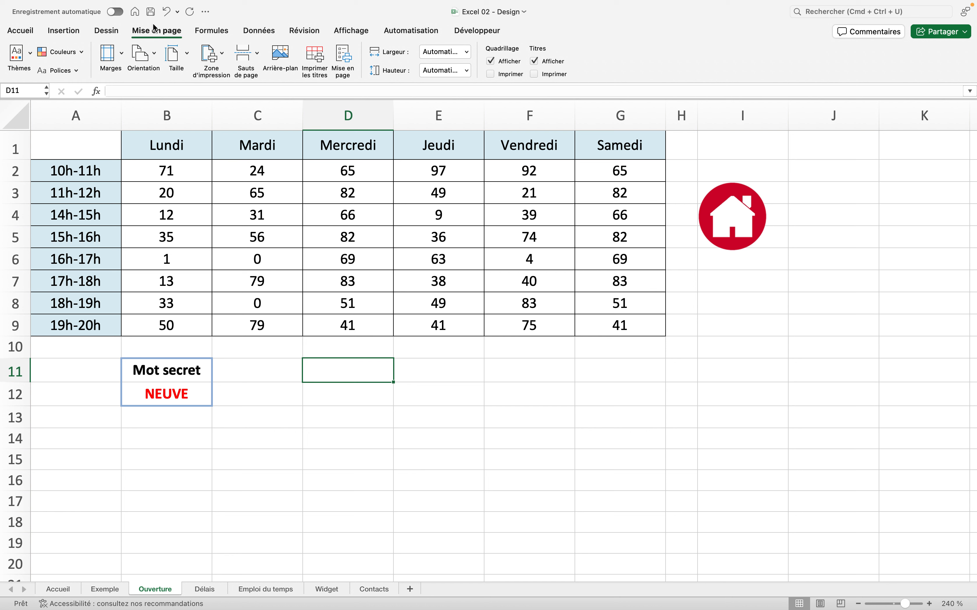
Set the Ouverture sheet's page orientation to Paysage and check the layout in the print preview.
click(149, 54)
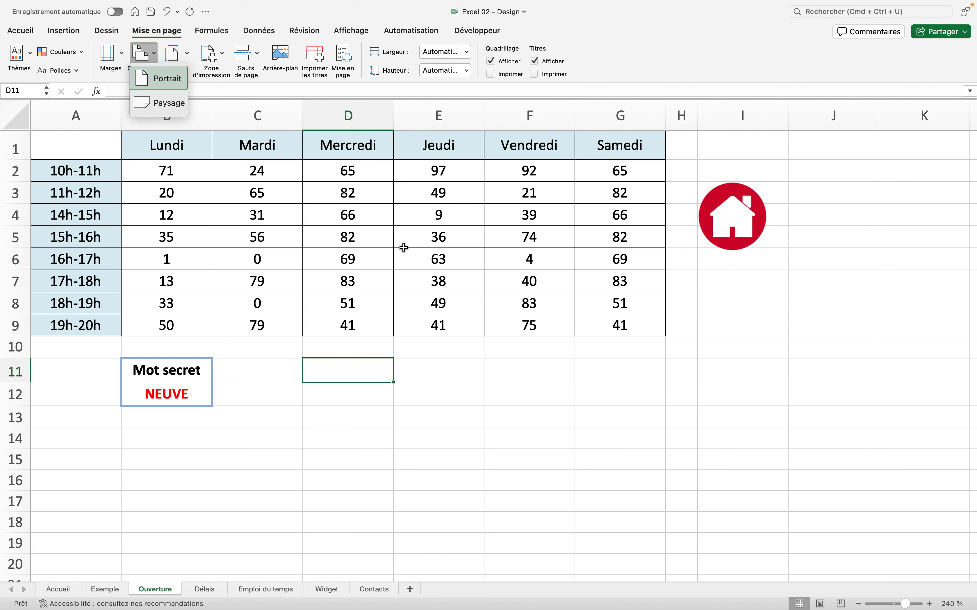
click(174, 106)
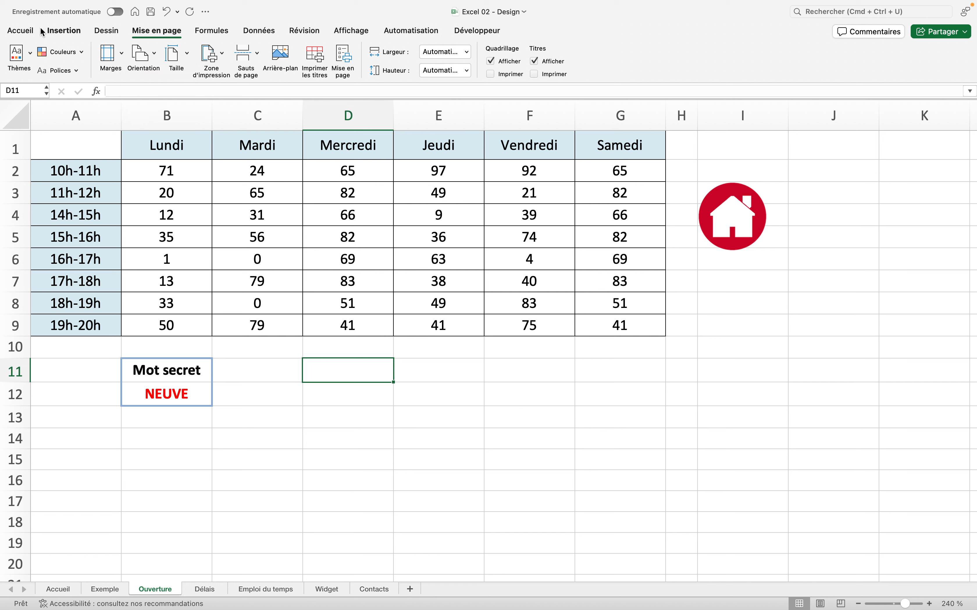
click(22, 30)
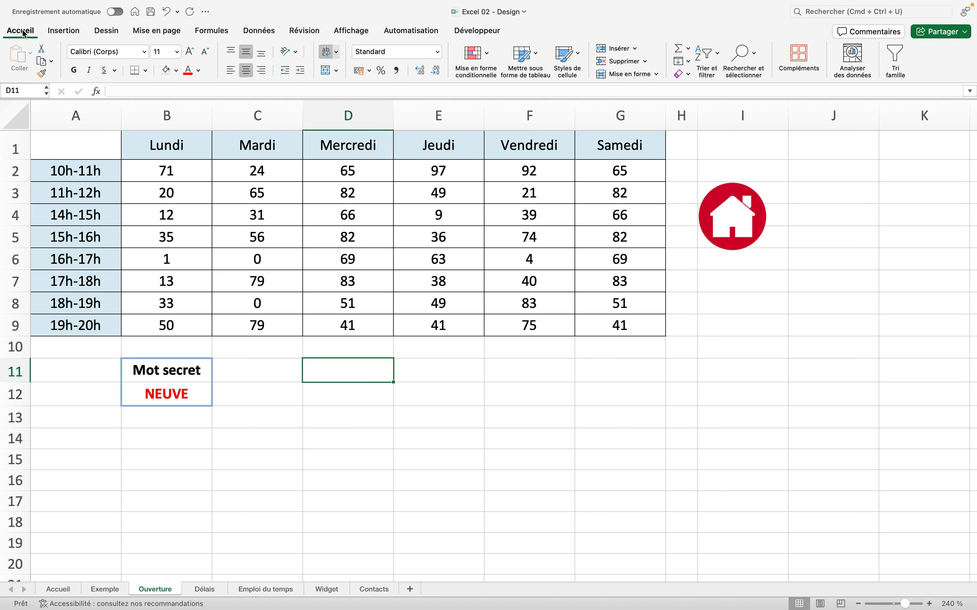
mouse_move(33, 1)
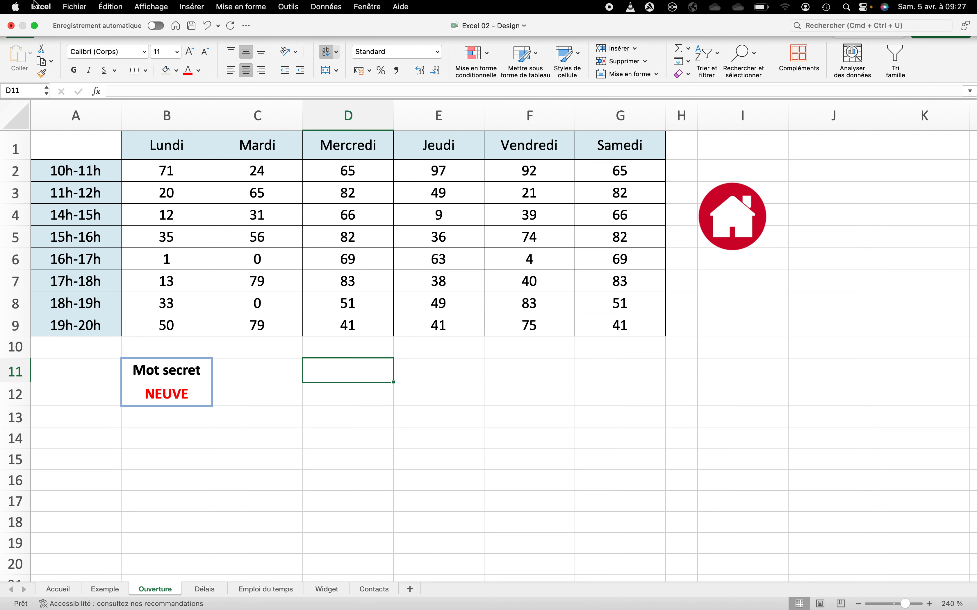
click(77, 7)
mouse_move(105, 241)
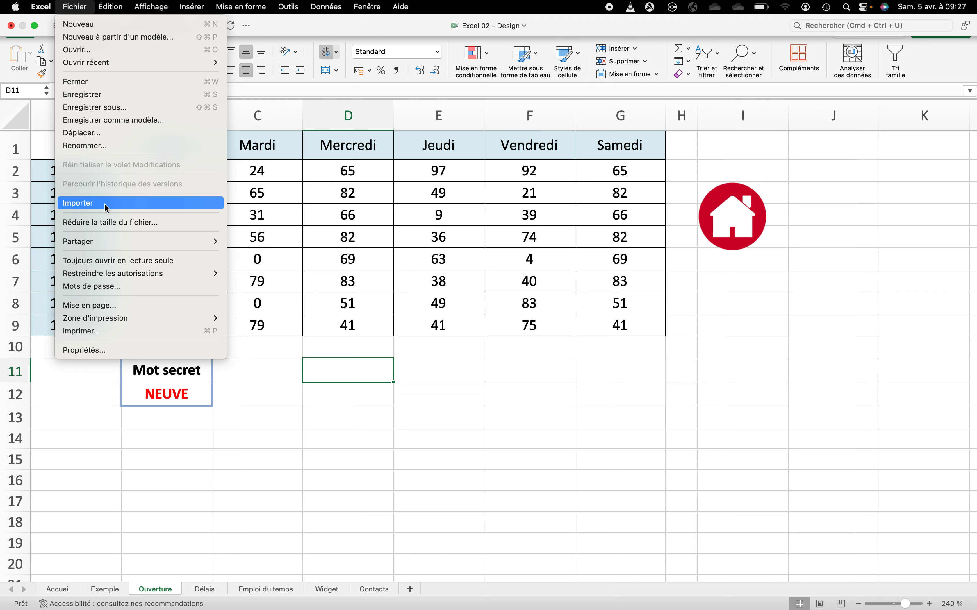
click(116, 331)
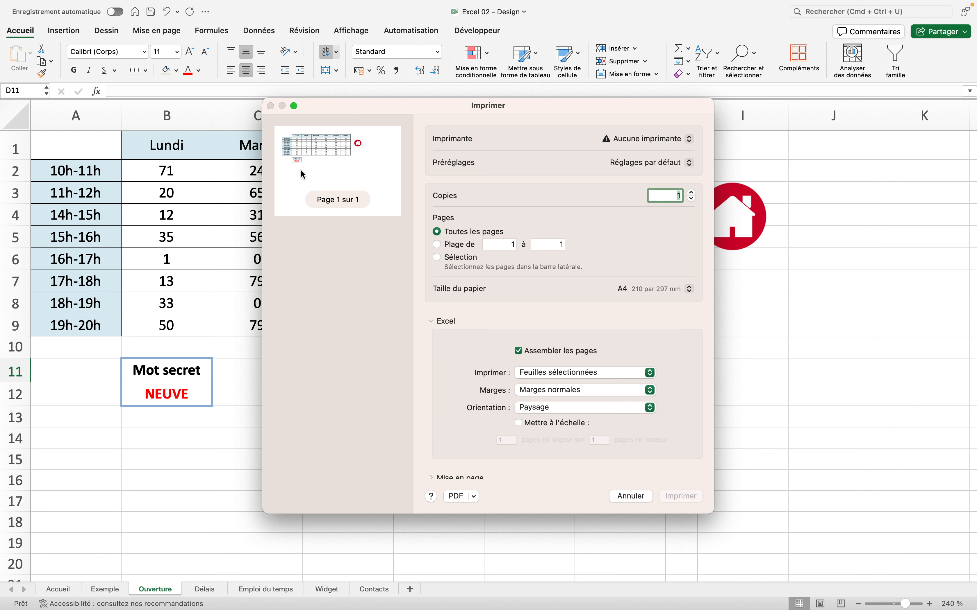
click(632, 497)
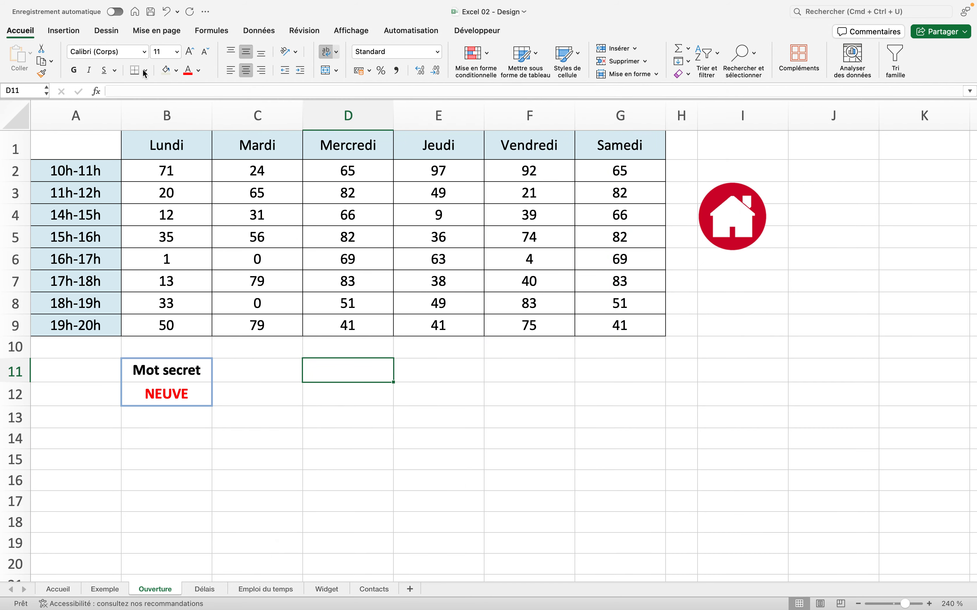
Centre the sheet's content on the printed page both horizontally and vertically in the custom margin settings.
click(146, 33)
click(122, 52)
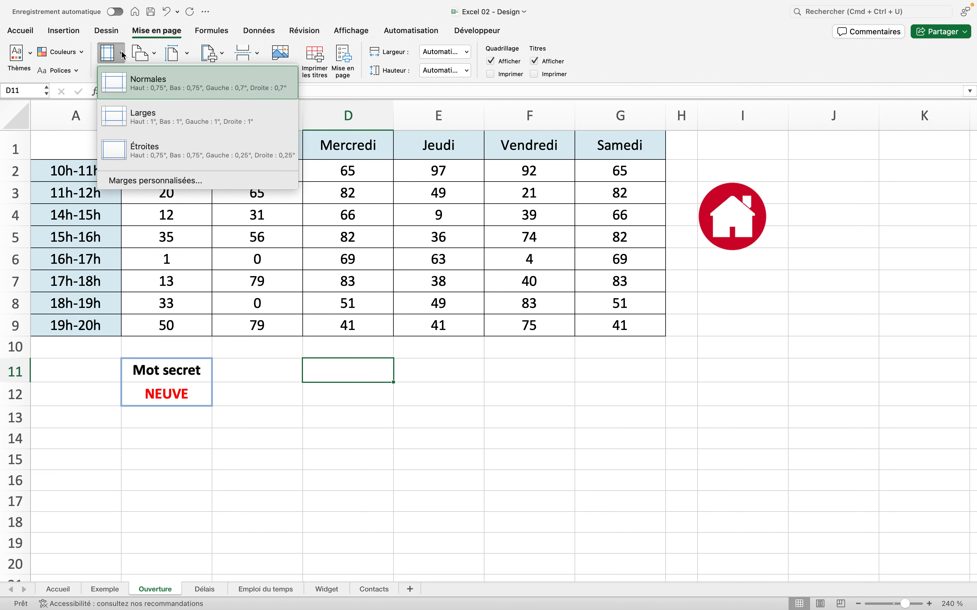
click(149, 177)
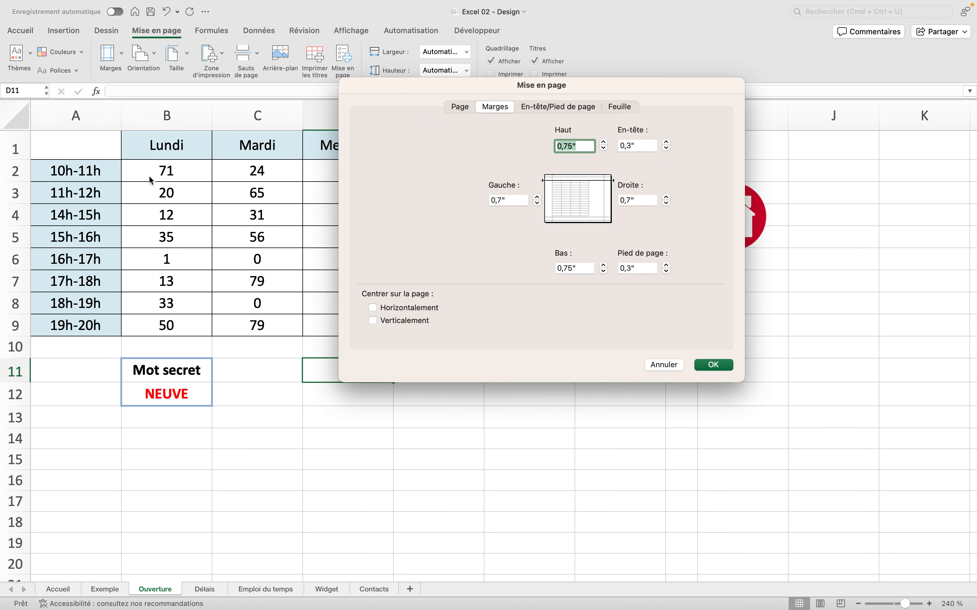
click(373, 308)
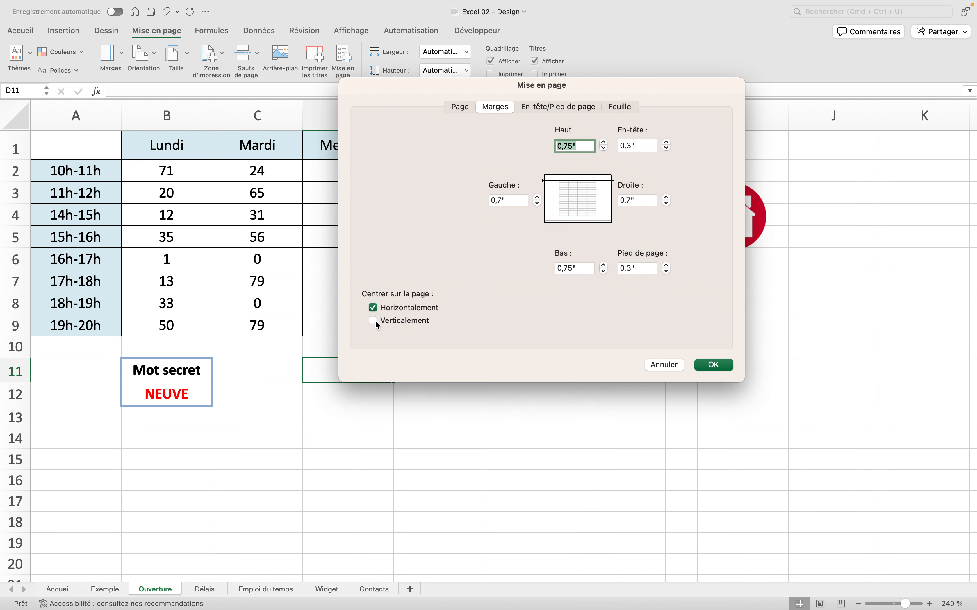
click(713, 365)
Examine how the centred table sits on the page in the print preview, then close it without printing.
mouse_move(12, 11)
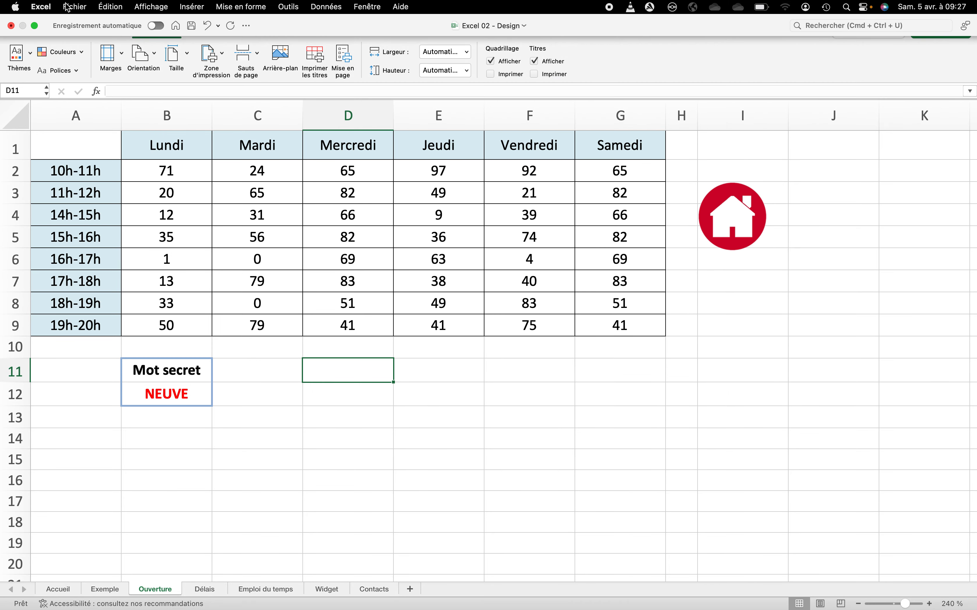
click(74, 6)
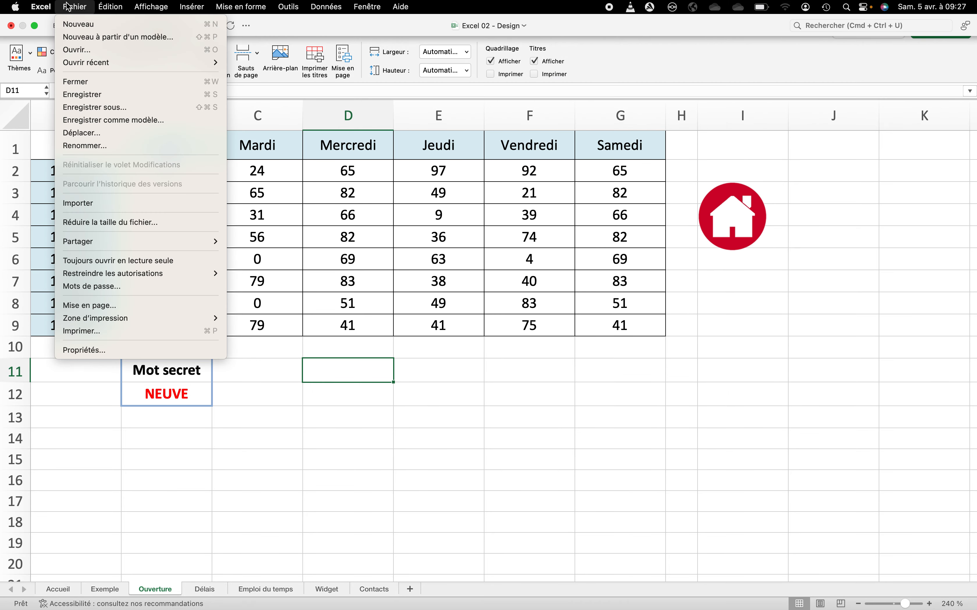
click(91, 332)
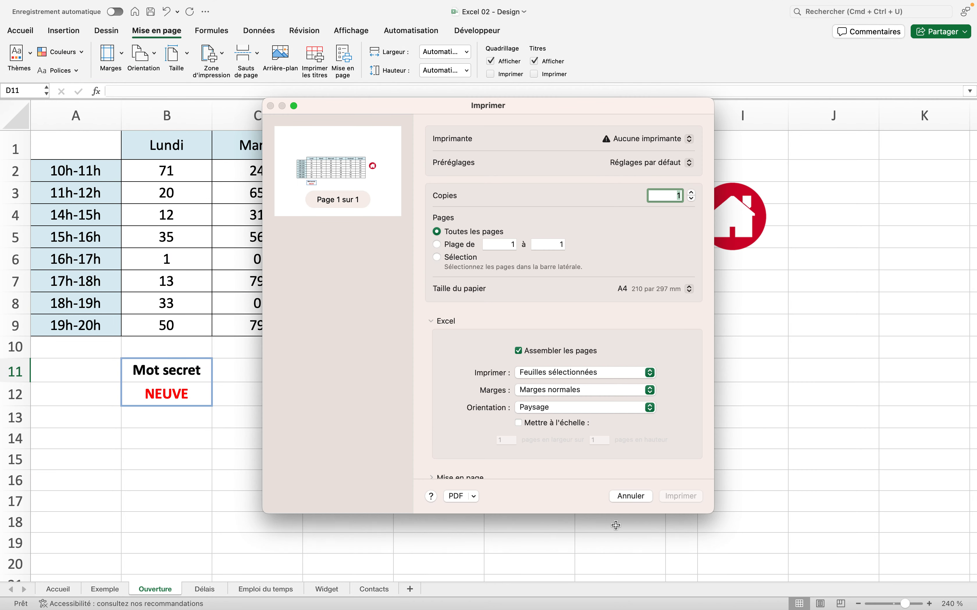
click(630, 497)
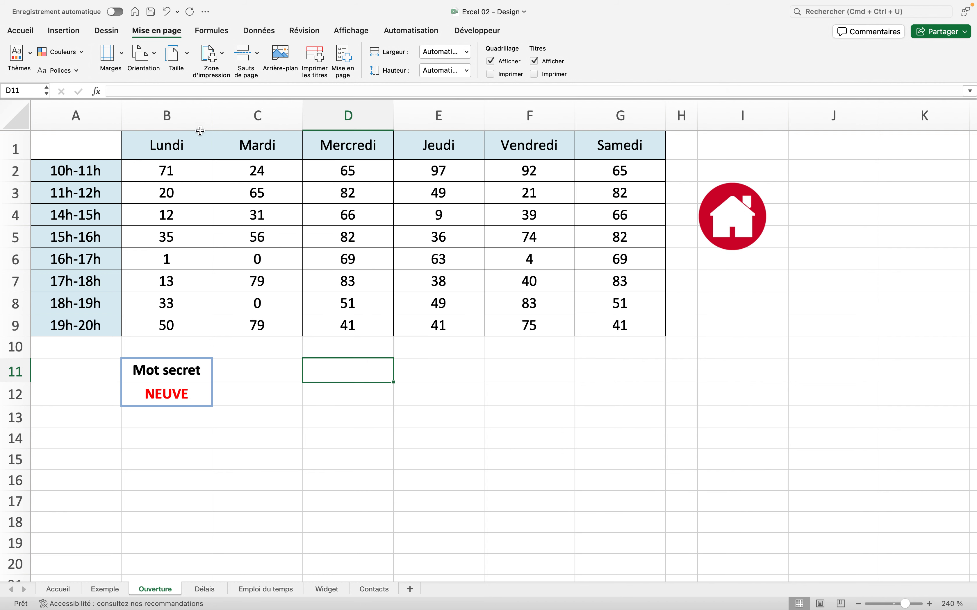
click(187, 54)
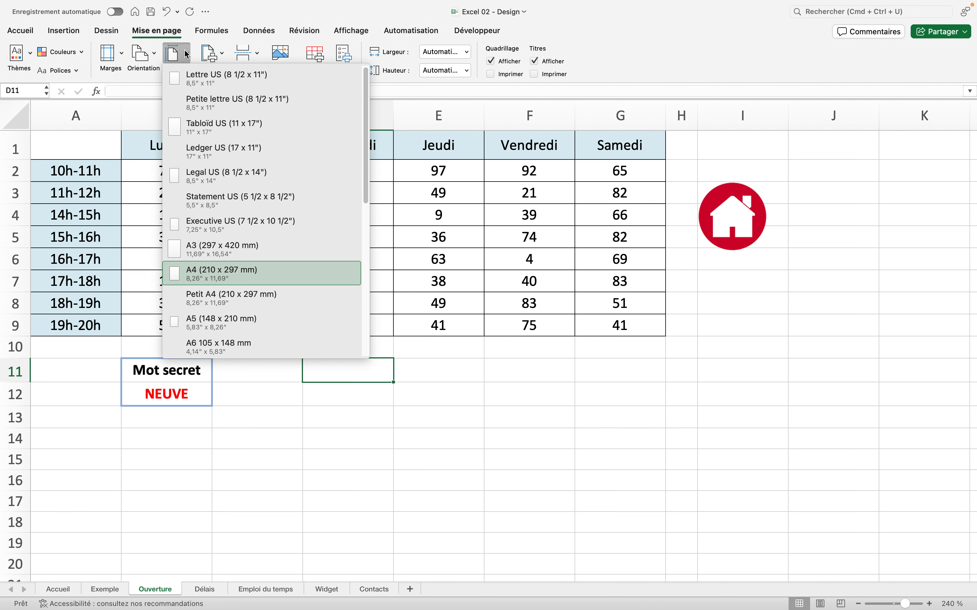
click(222, 55)
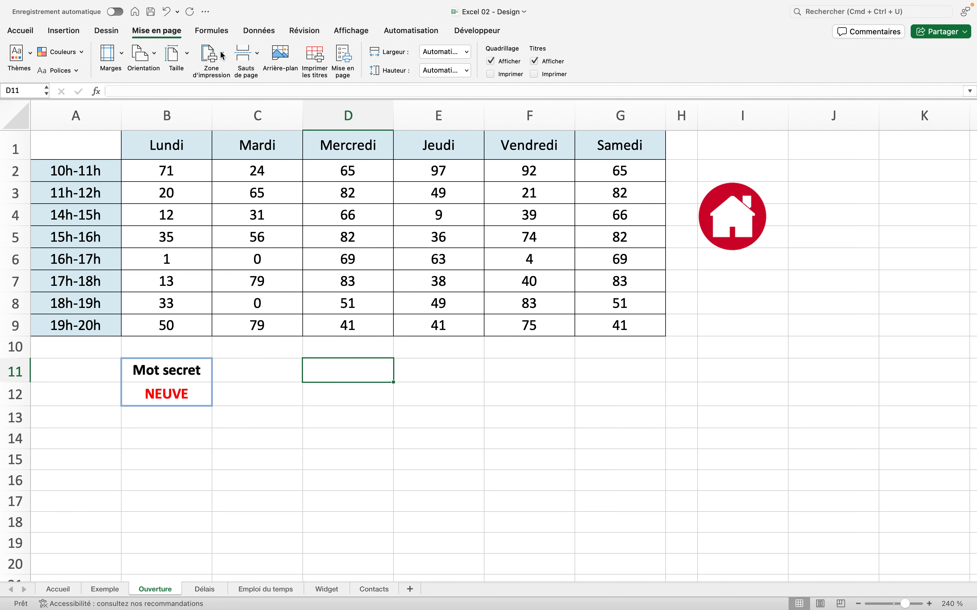
click(220, 54)
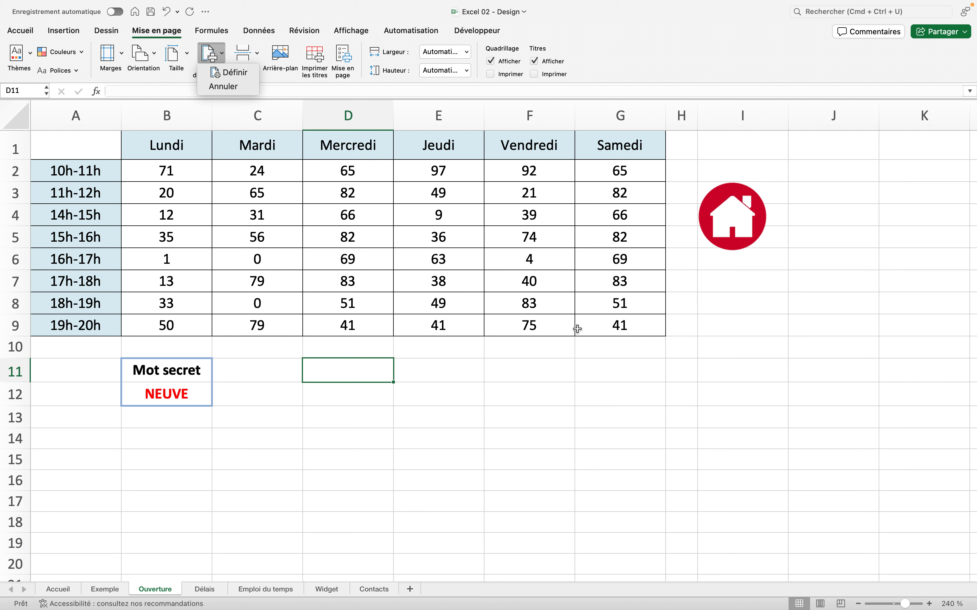
click(622, 331)
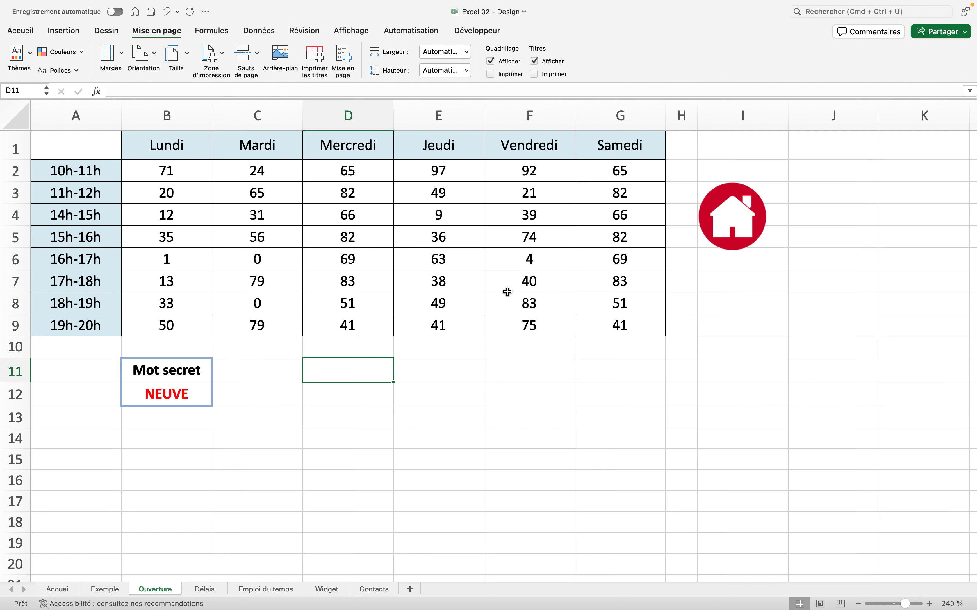
Define the timetable range A1:G9 as the print area.
click(614, 327)
drag(614, 327, 63, 133)
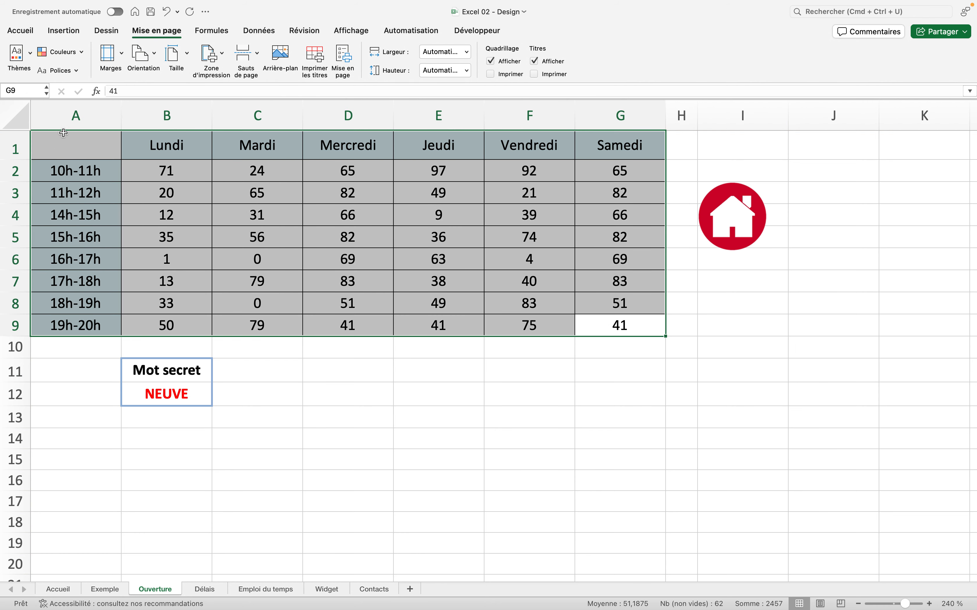
click(222, 57)
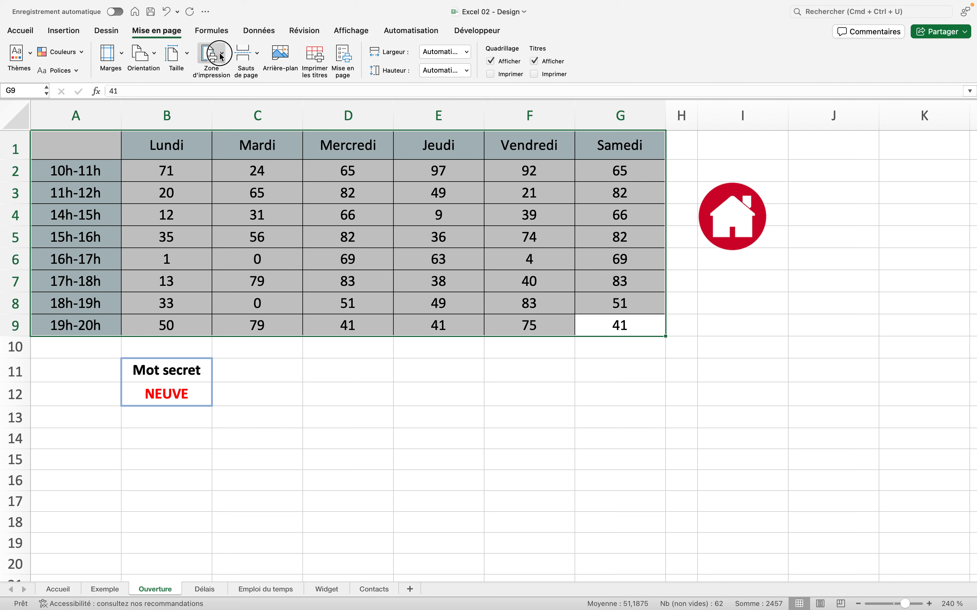
click(227, 67)
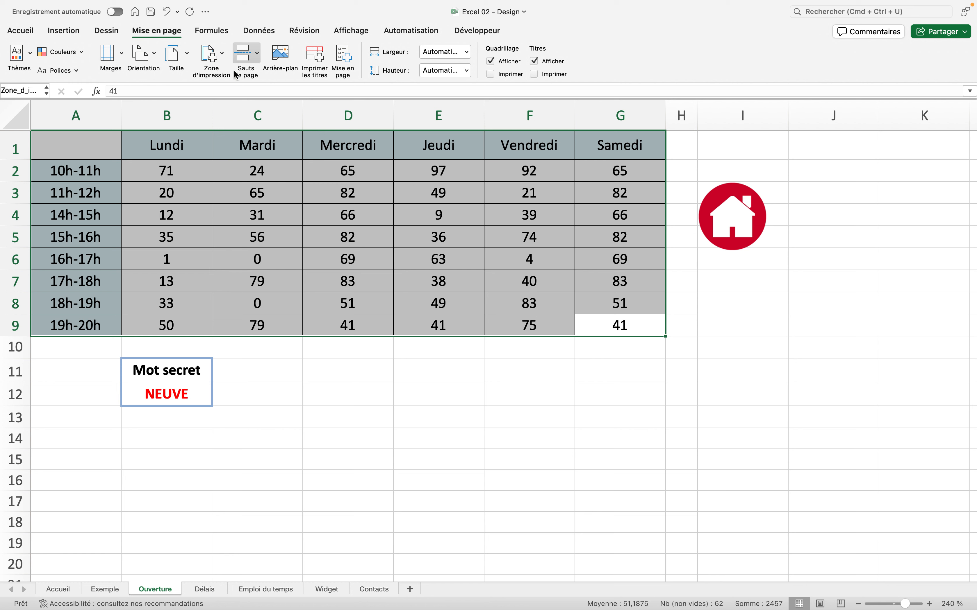
Examine the content included by the print area in the print preview, then close it without printing.
mouse_move(23, 4)
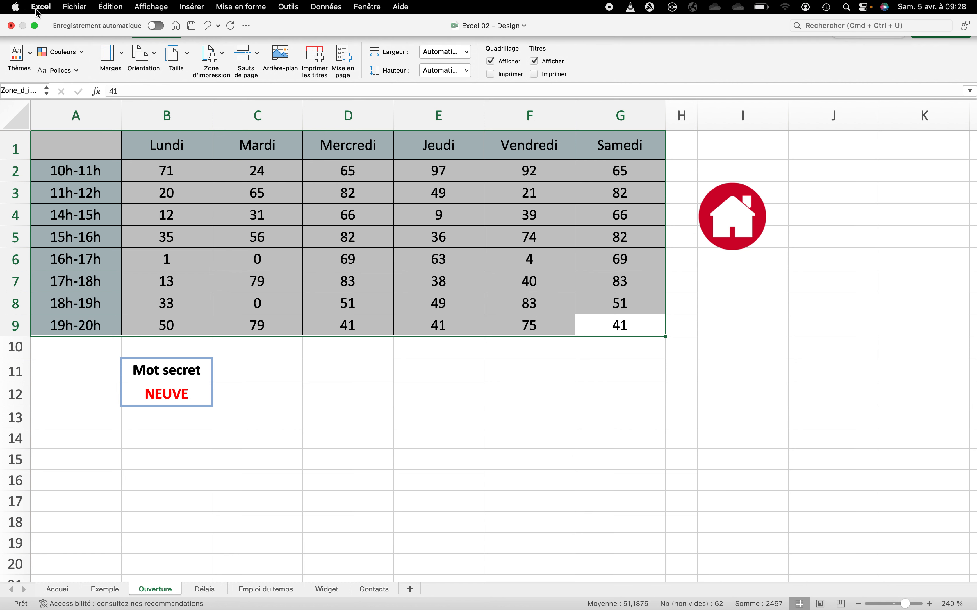
click(76, 8)
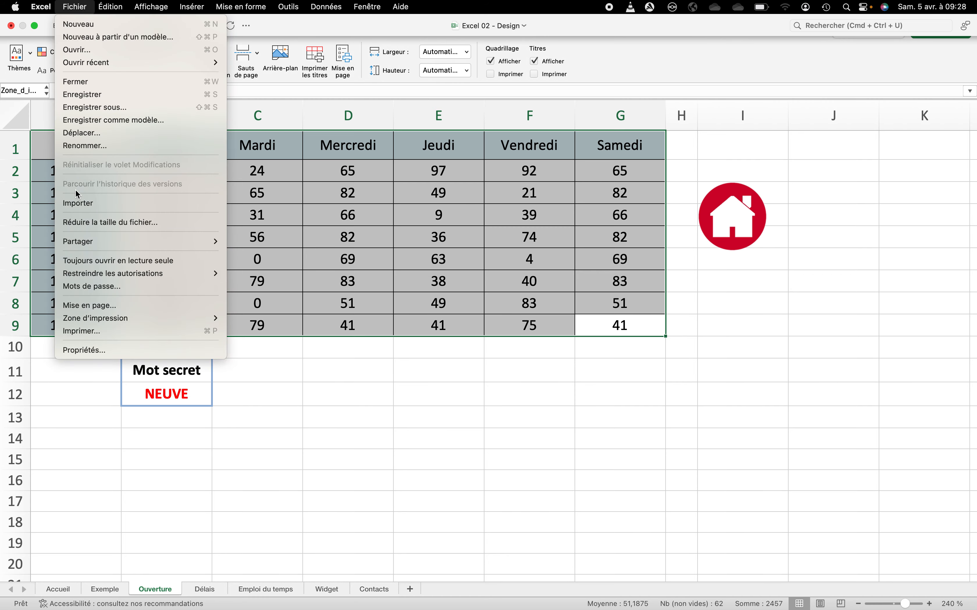
click(80, 332)
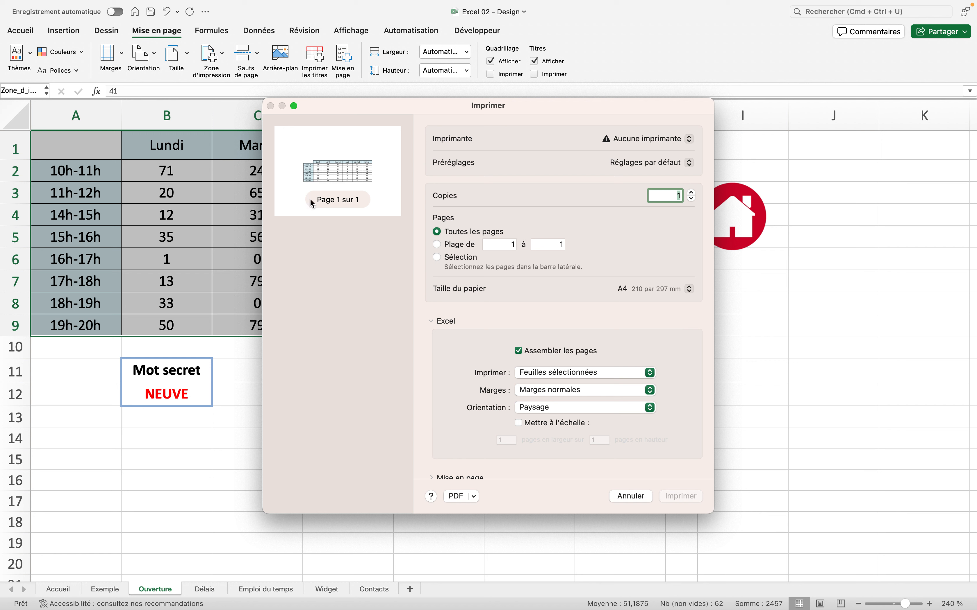
click(627, 497)
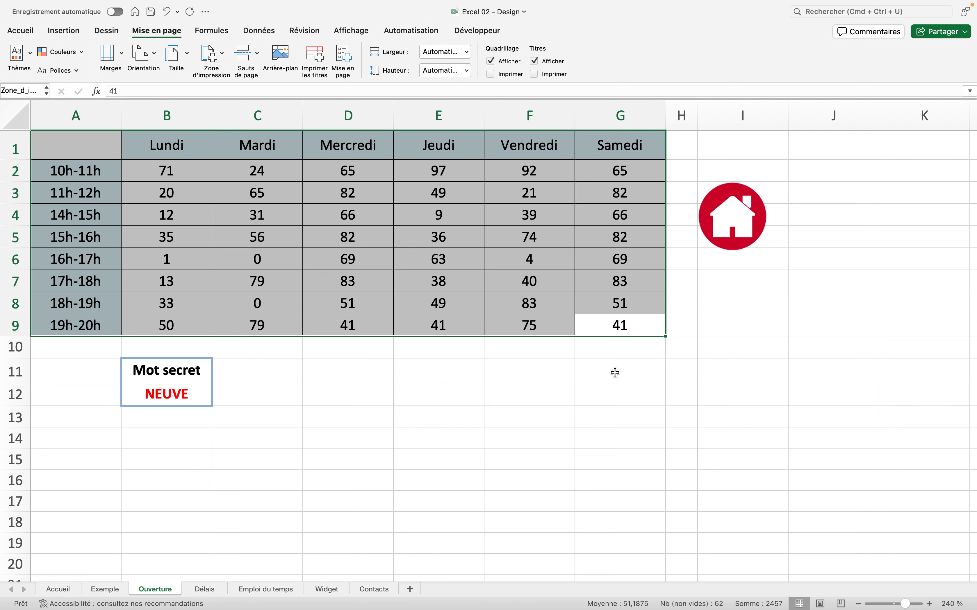
Insert a page break above row 4, the 14h-15h row, then deselect the row.
click(625, 239)
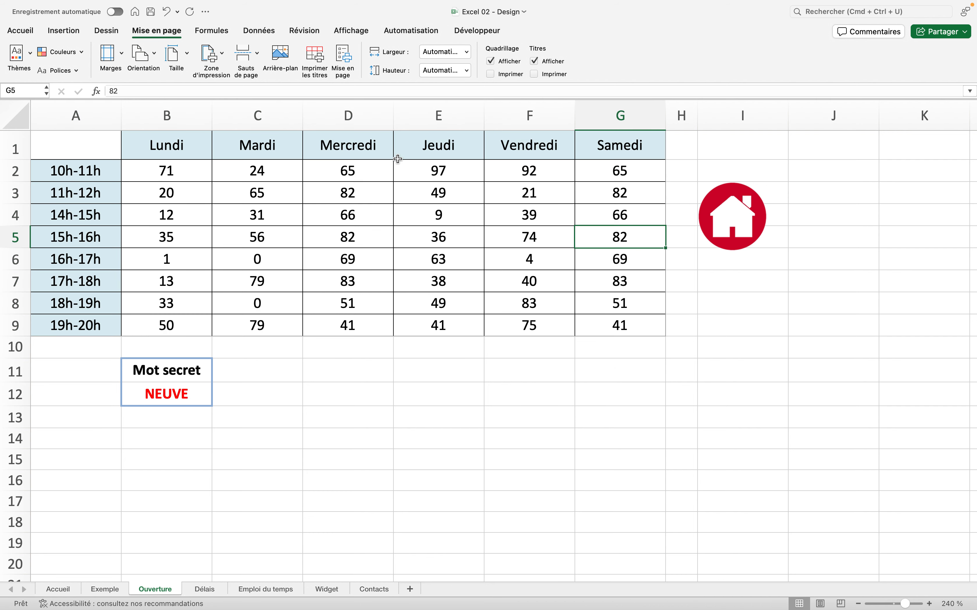
click(615, 214)
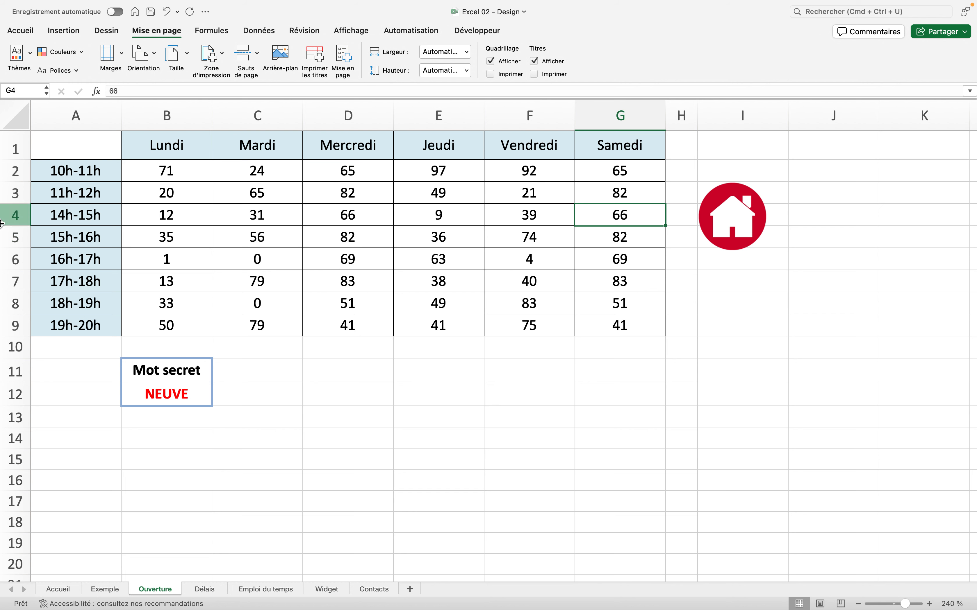
click(17, 218)
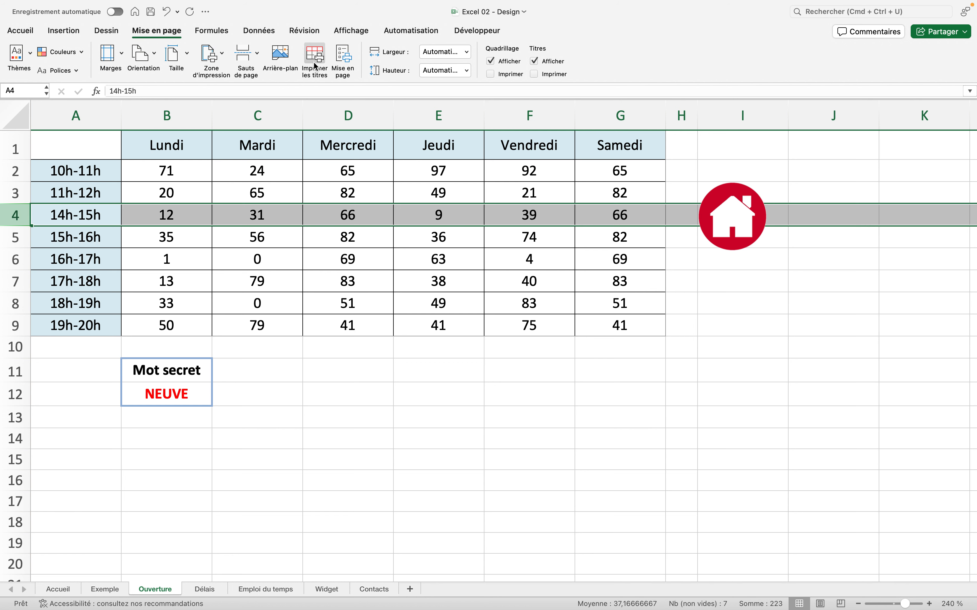
click(248, 56)
click(255, 73)
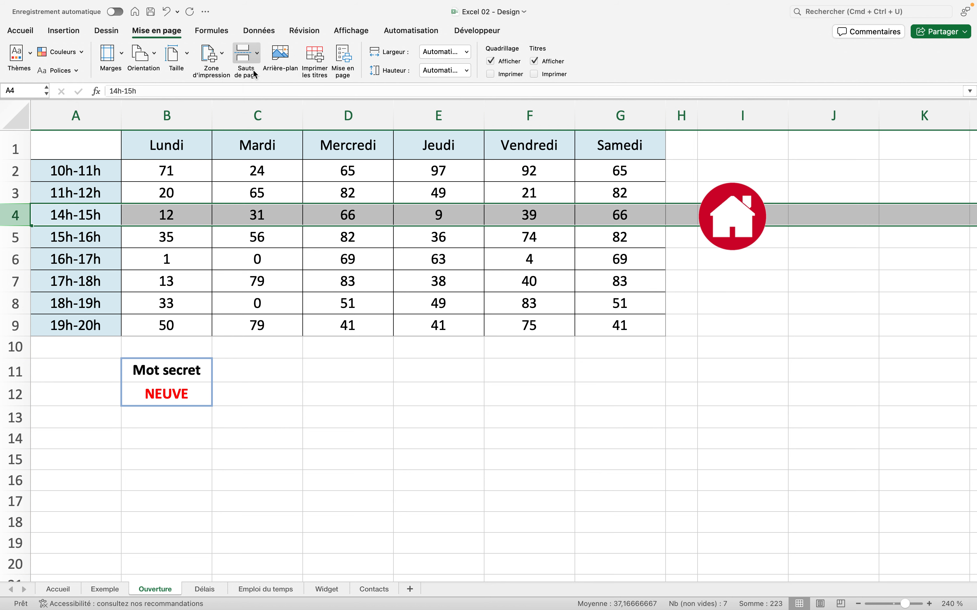
click(430, 368)
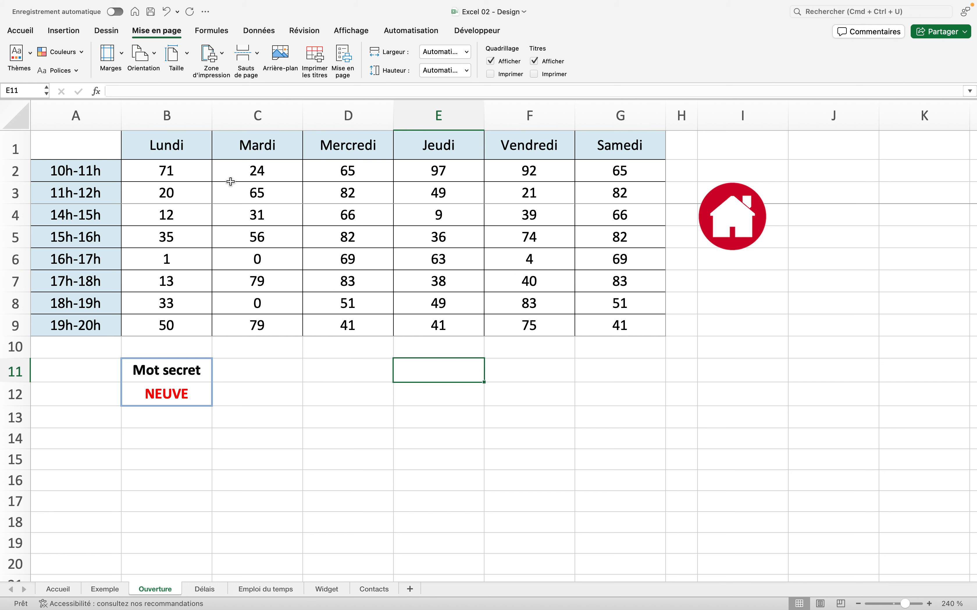
Examine how the page break splits the timetable in the print preview, then close it without printing.
mouse_move(26, 2)
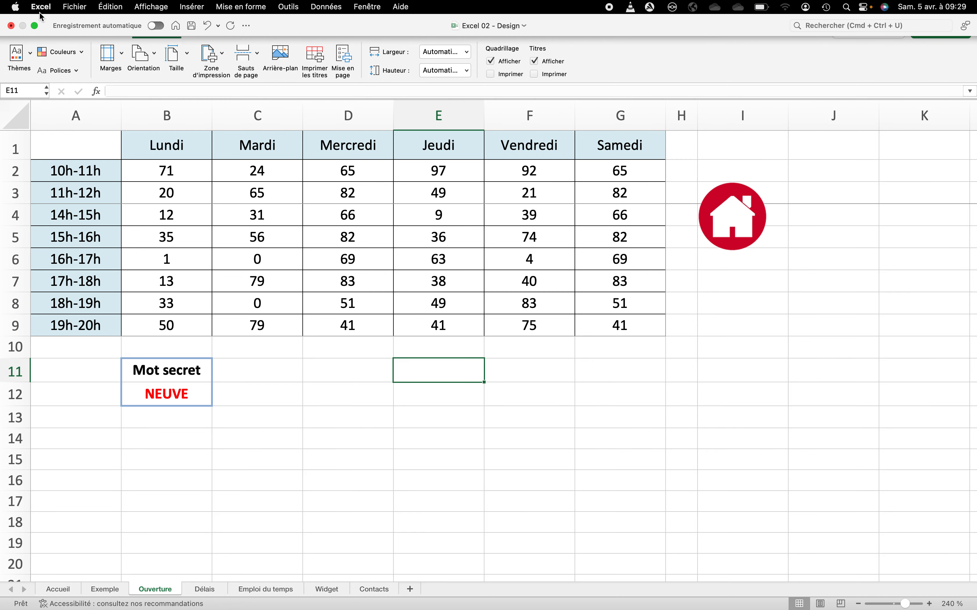
click(69, 8)
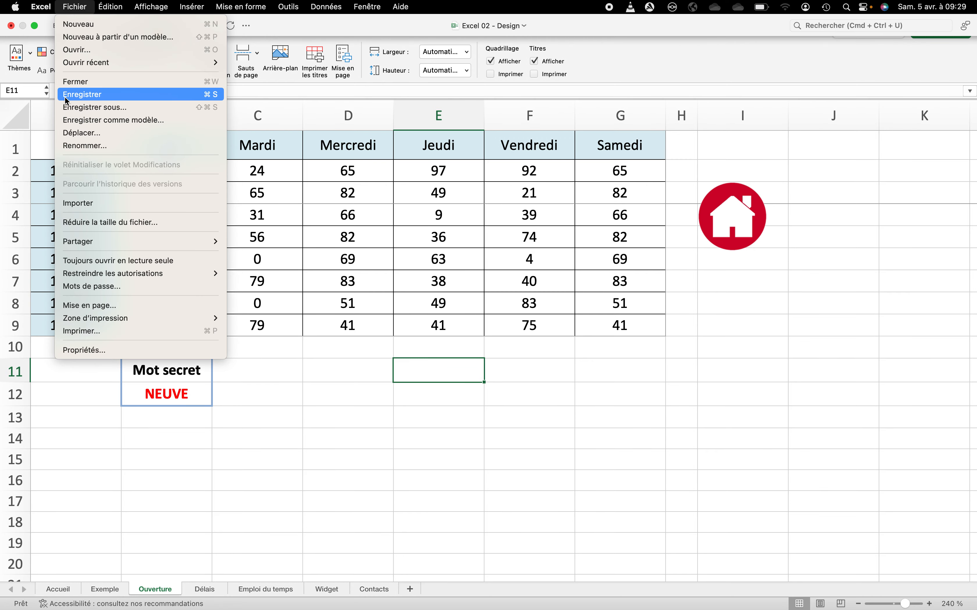
click(85, 334)
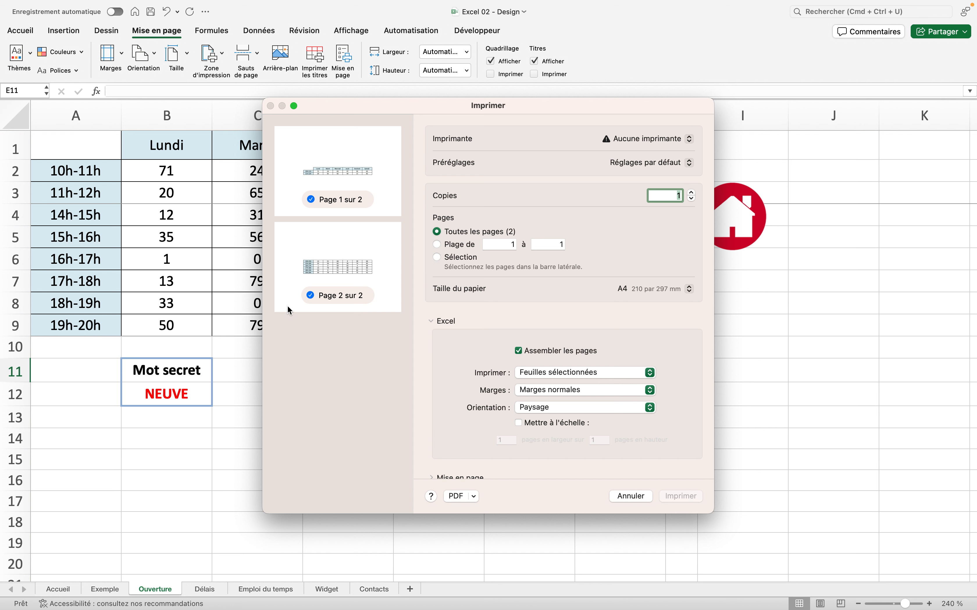
click(628, 499)
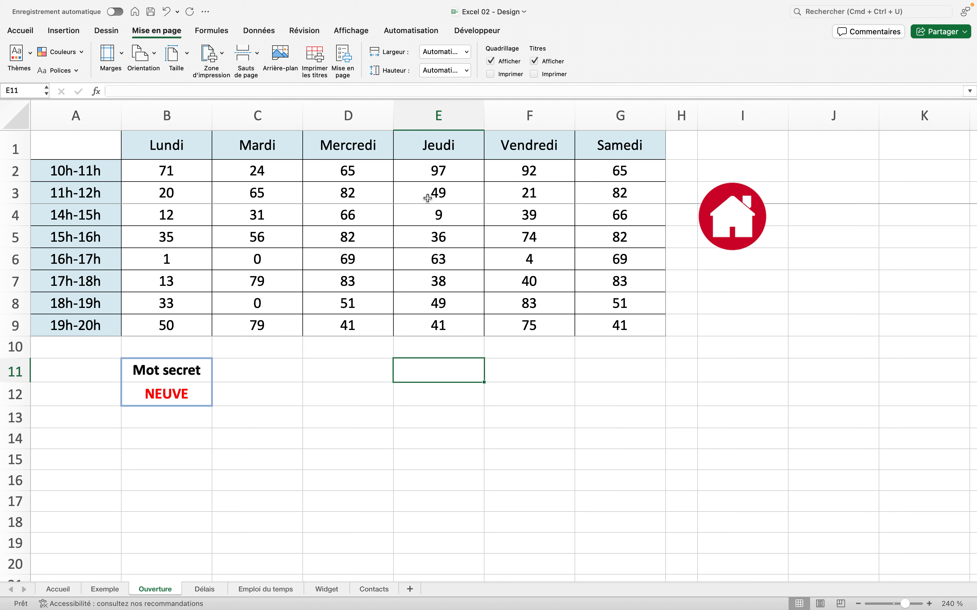
click(76, 12)
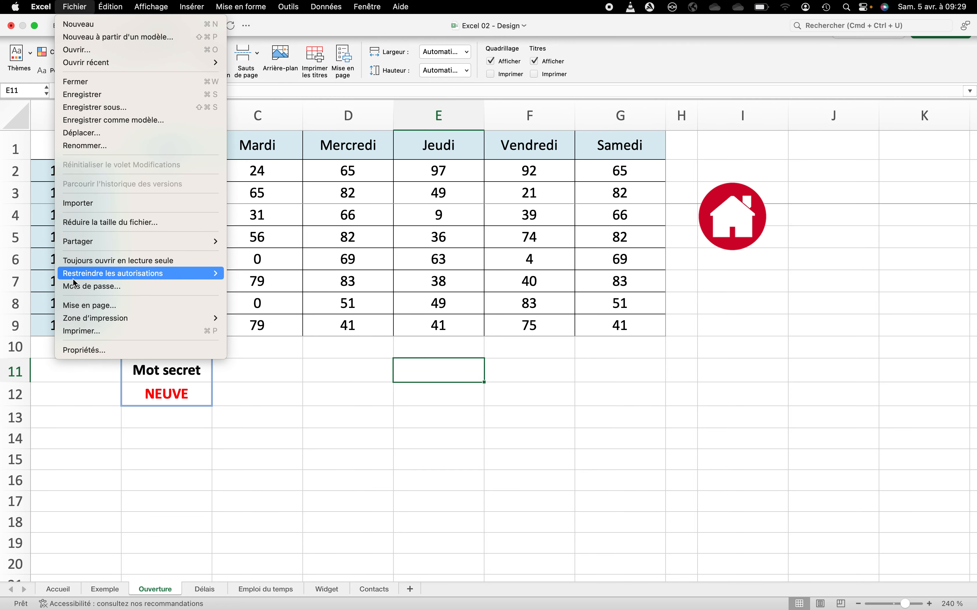
click(79, 337)
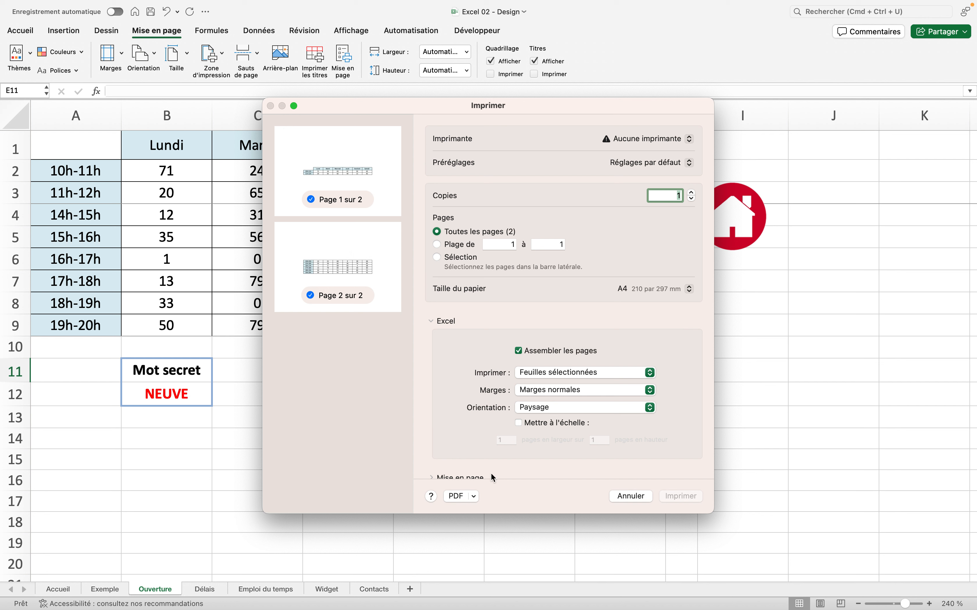
click(637, 496)
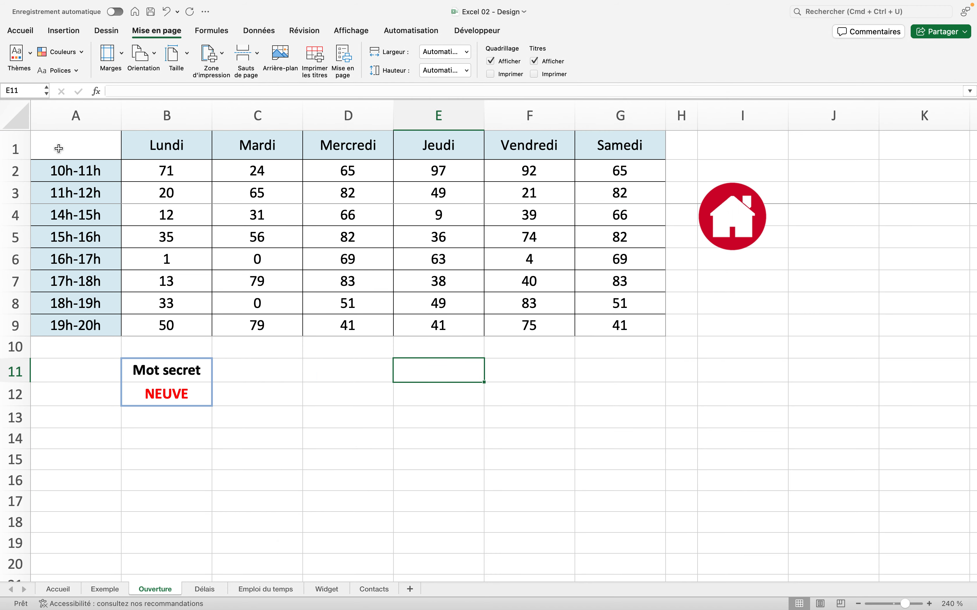
Set the print area to the header row range $A$1:$G$1 in the page setup's sheet settings.
click(22, 146)
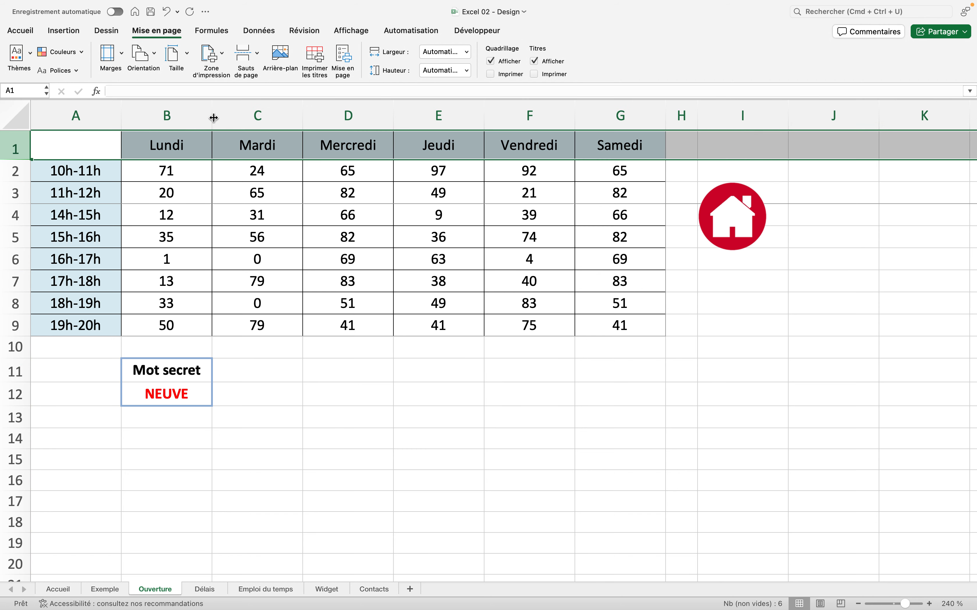
click(318, 53)
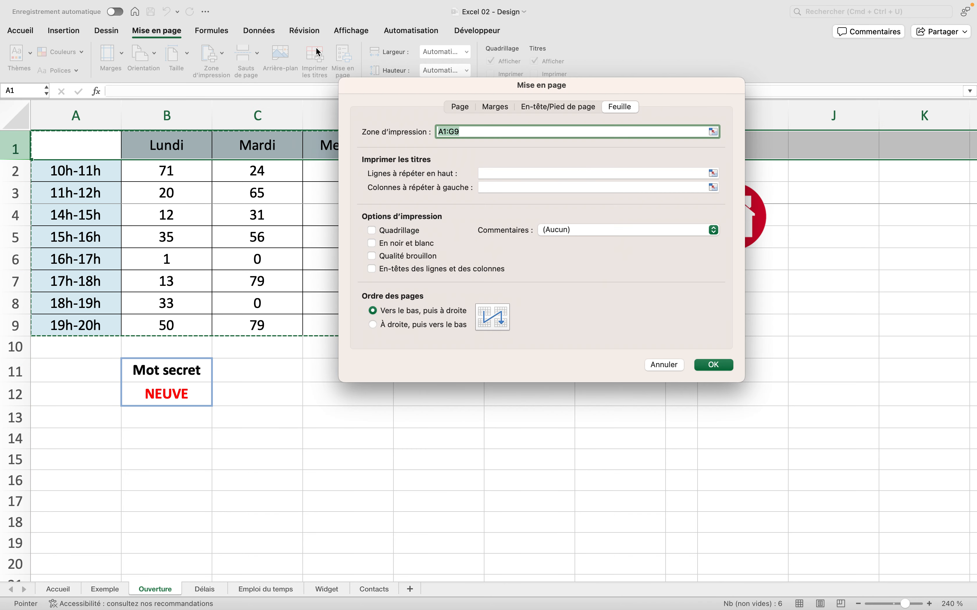
drag(447, 85, 444, 260)
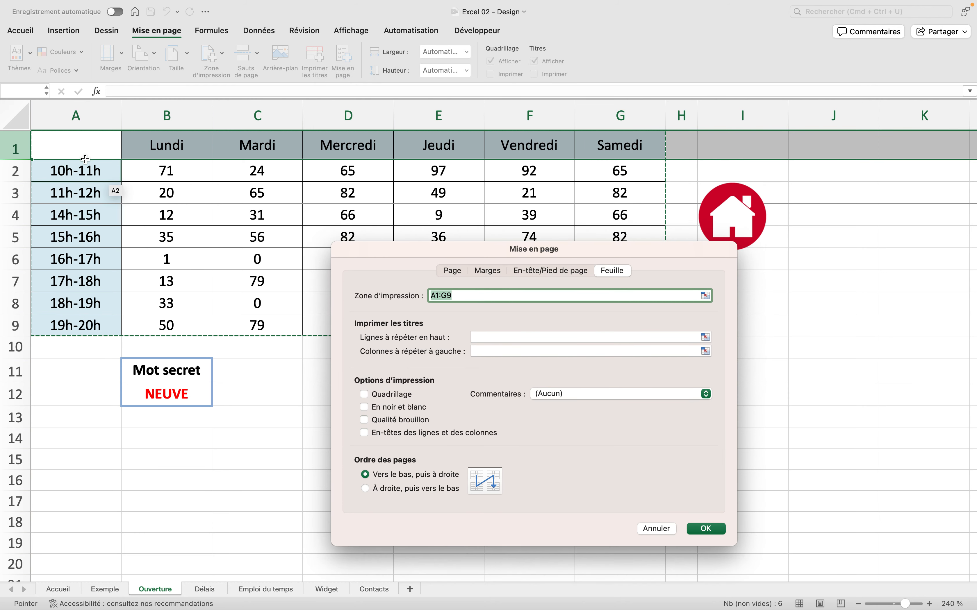
drag(79, 153, 594, 148)
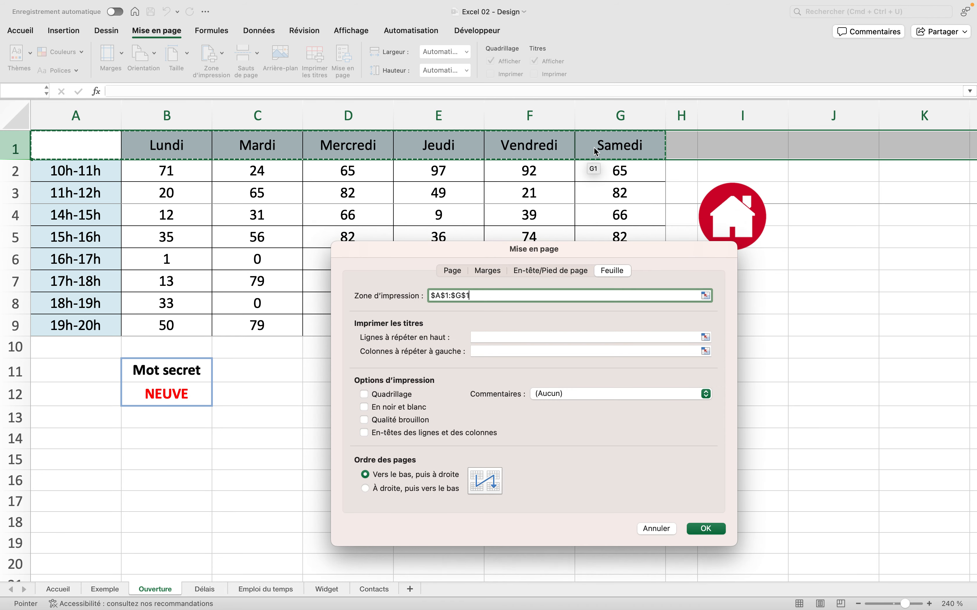
click(717, 531)
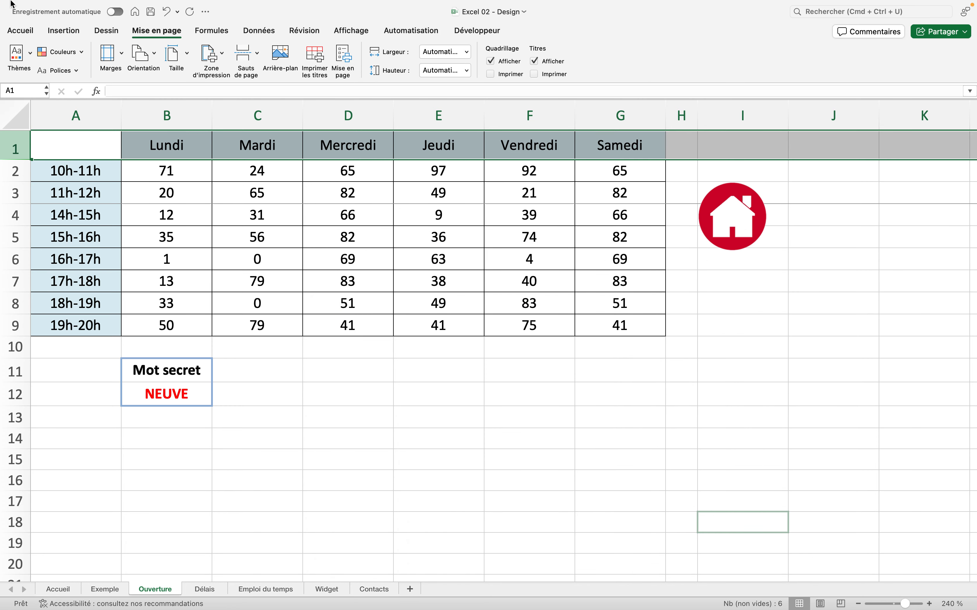
Examine what the header-row print area includes in the print preview, then close it without printing.
mouse_move(7, 18)
click(75, 7)
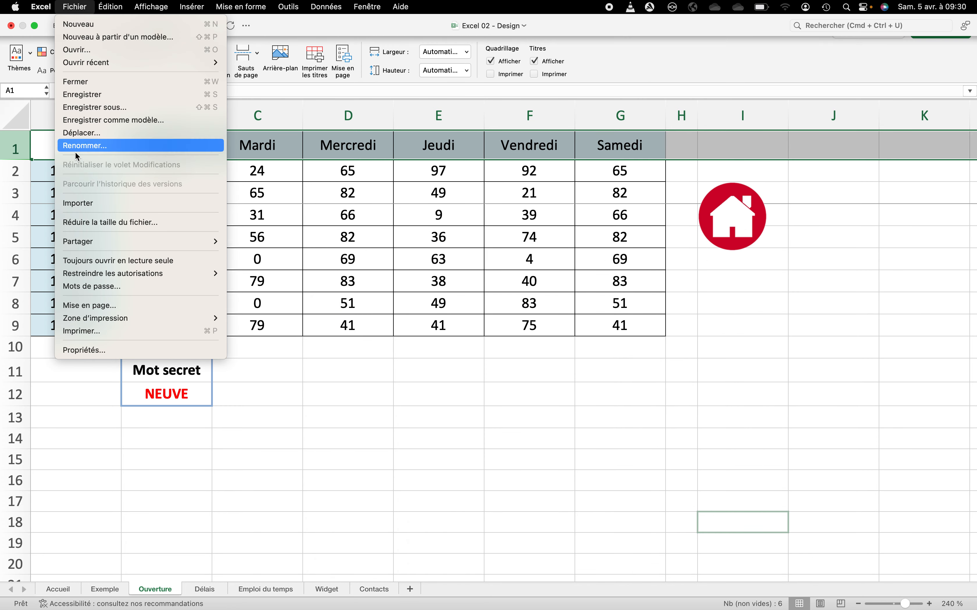
click(87, 332)
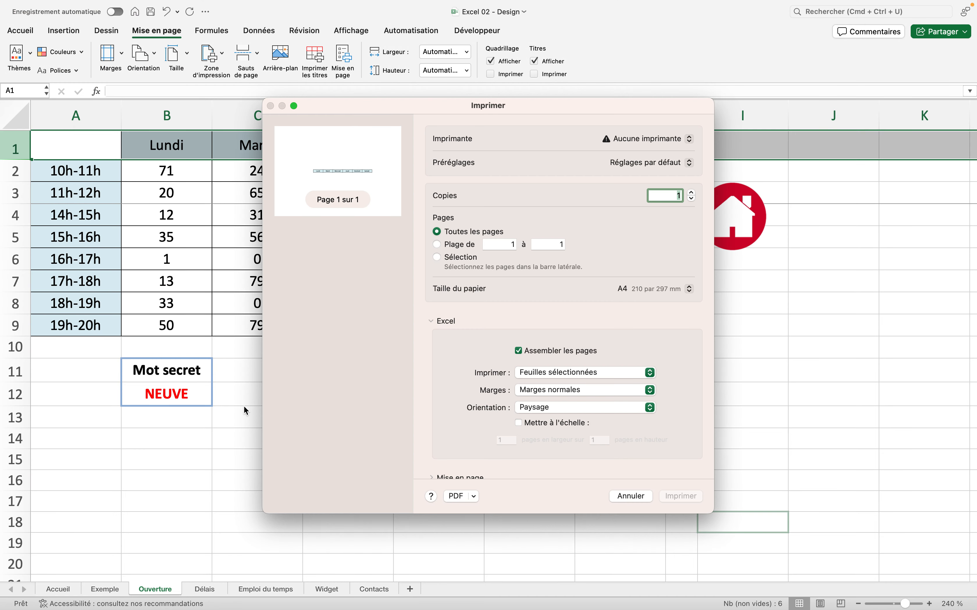
click(632, 496)
click(390, 297)
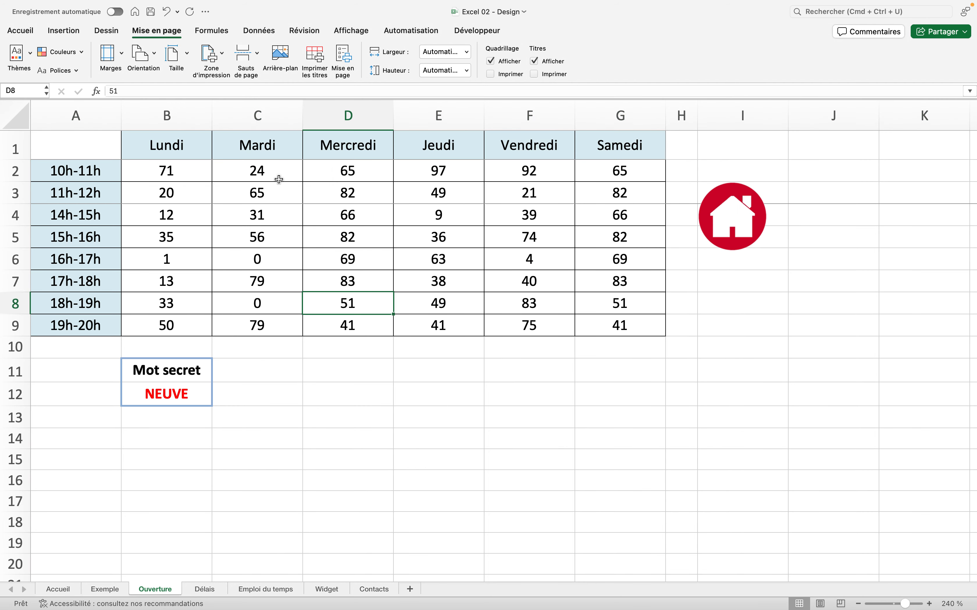
mouse_move(31, 4)
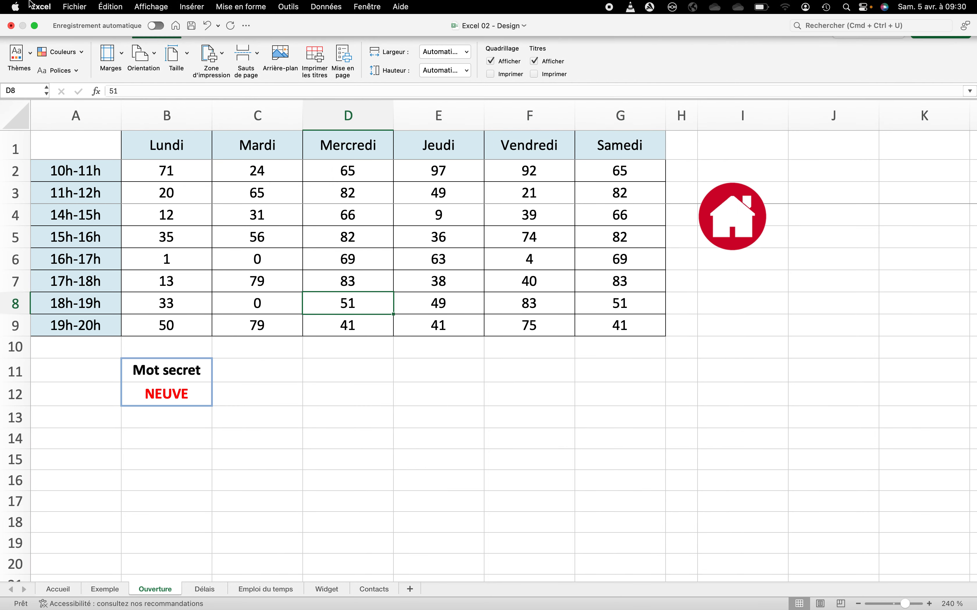
click(74, 6)
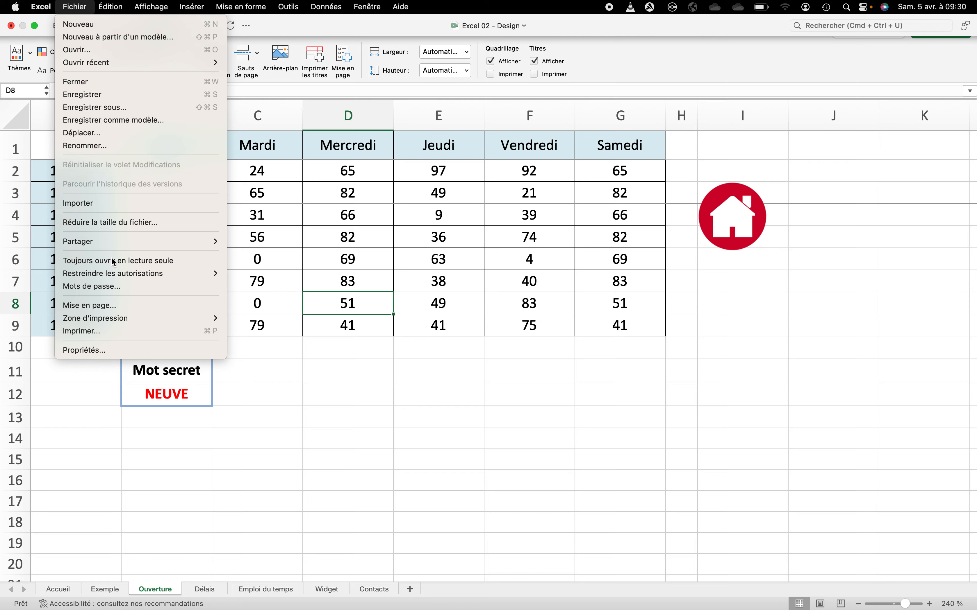
click(115, 330)
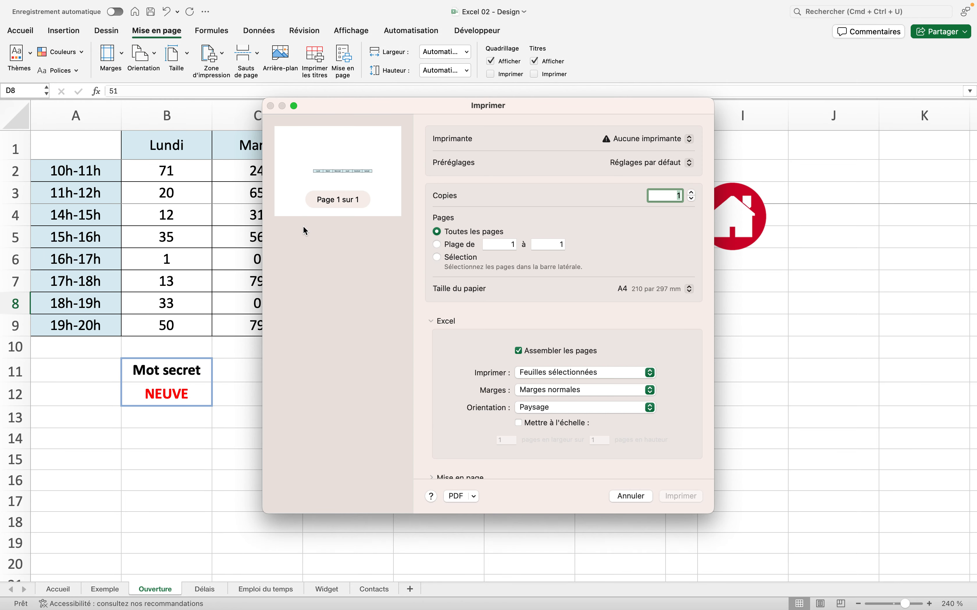
click(631, 495)
Redefine the print area as the full timetable range A1:G9, then deselect the range.
drag(630, 330, 70, 107)
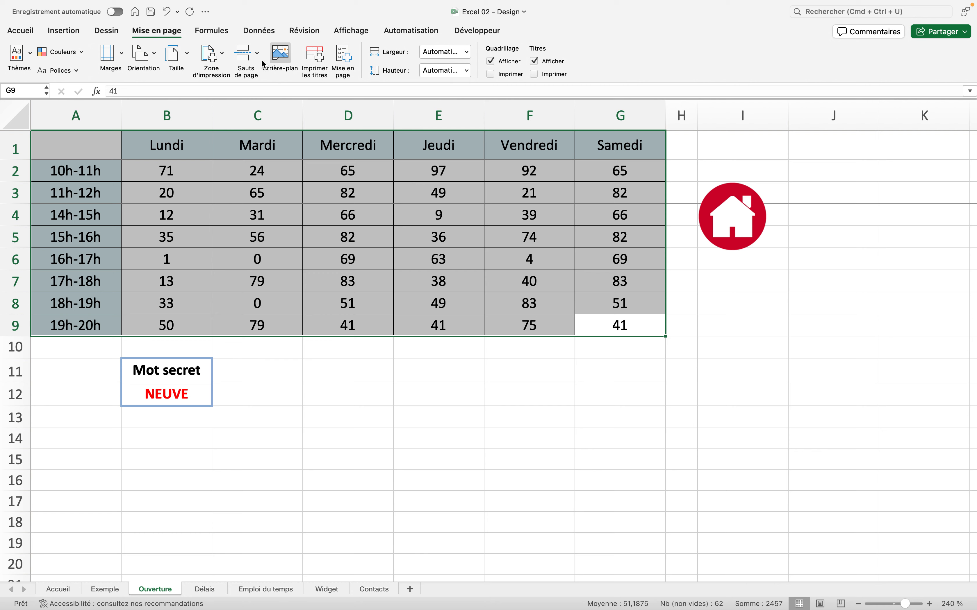
click(214, 60)
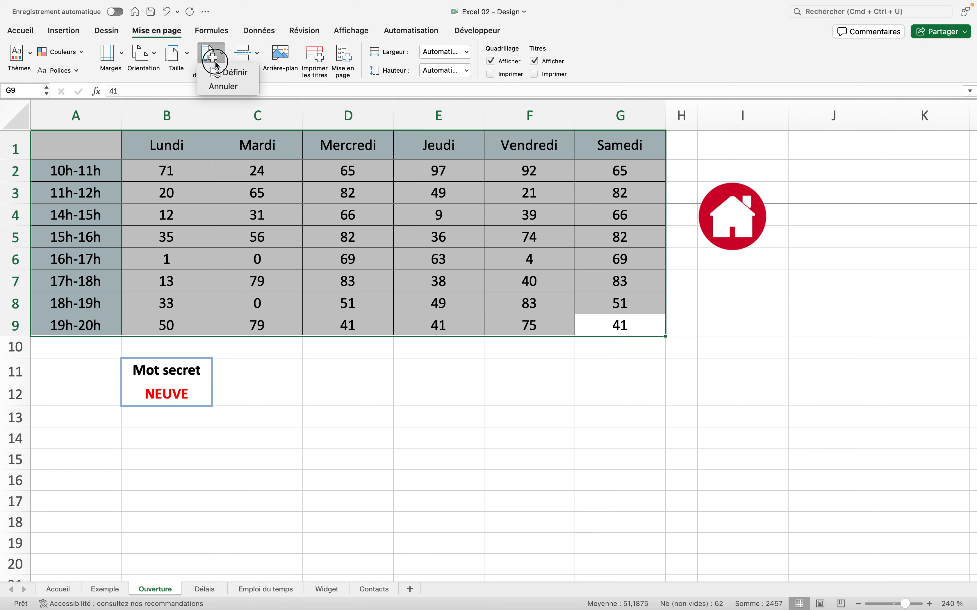
click(230, 72)
click(351, 395)
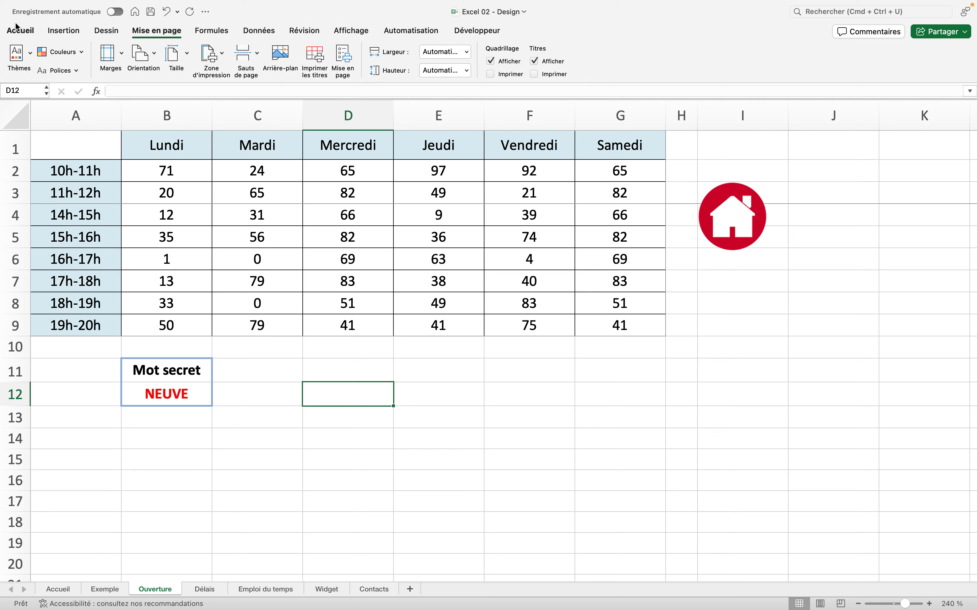
Check the timetable pages in the print preview, then close it without printing.
mouse_move(50, 2)
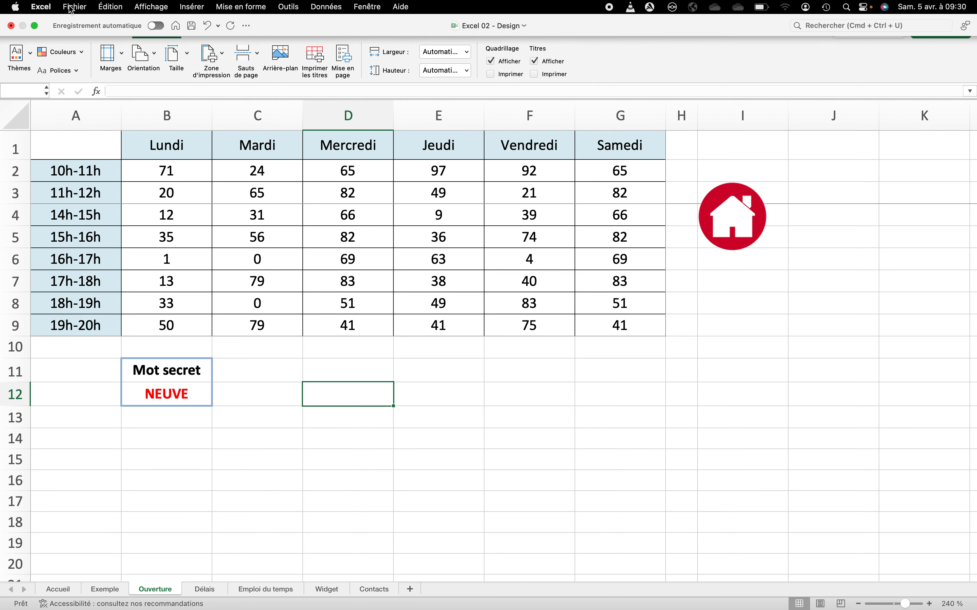
click(73, 7)
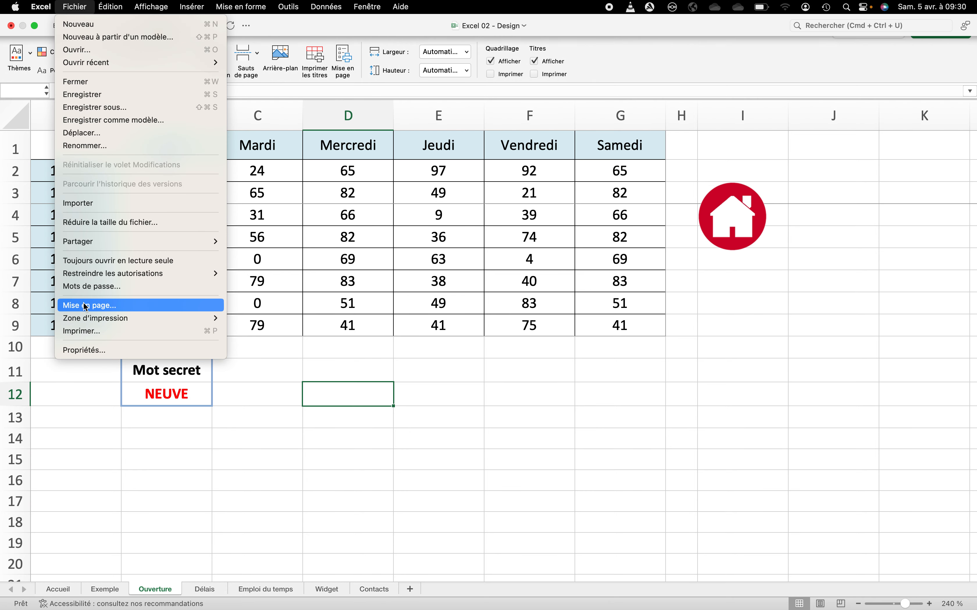
click(86, 330)
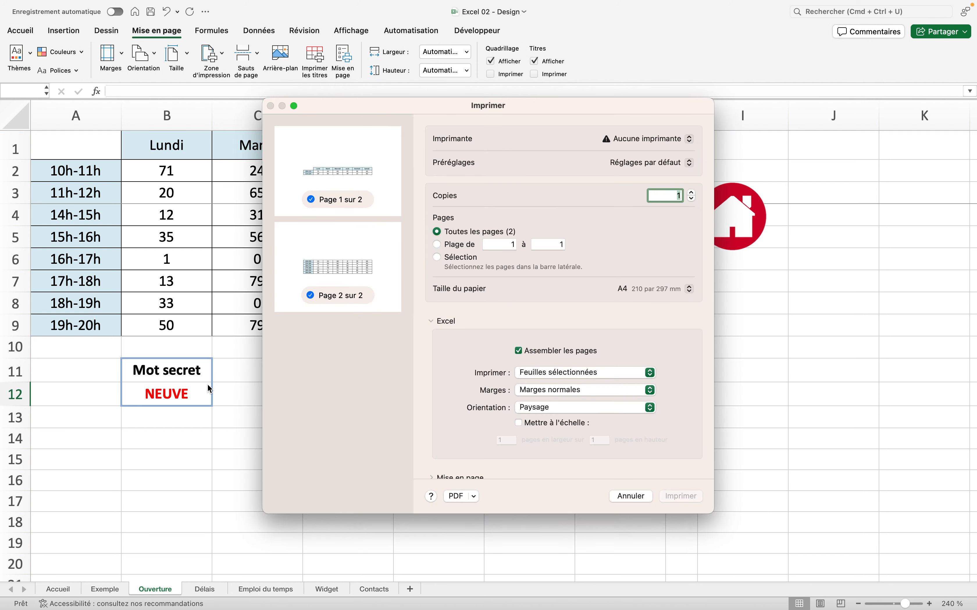
click(617, 496)
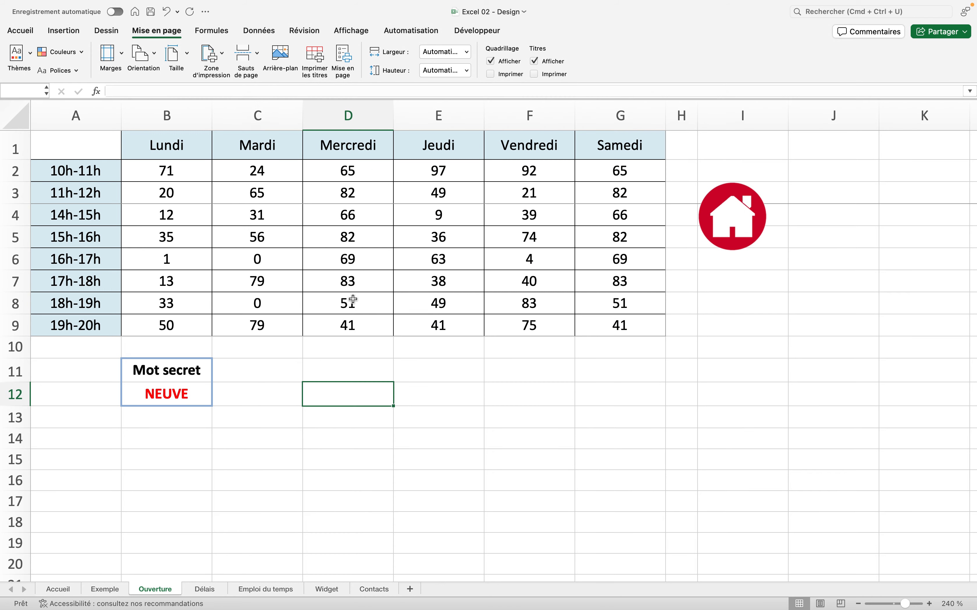
Set row 1, the weekday header row ($1:$1), as the row to repeat at the top of each printed page.
drag(81, 140, 598, 141)
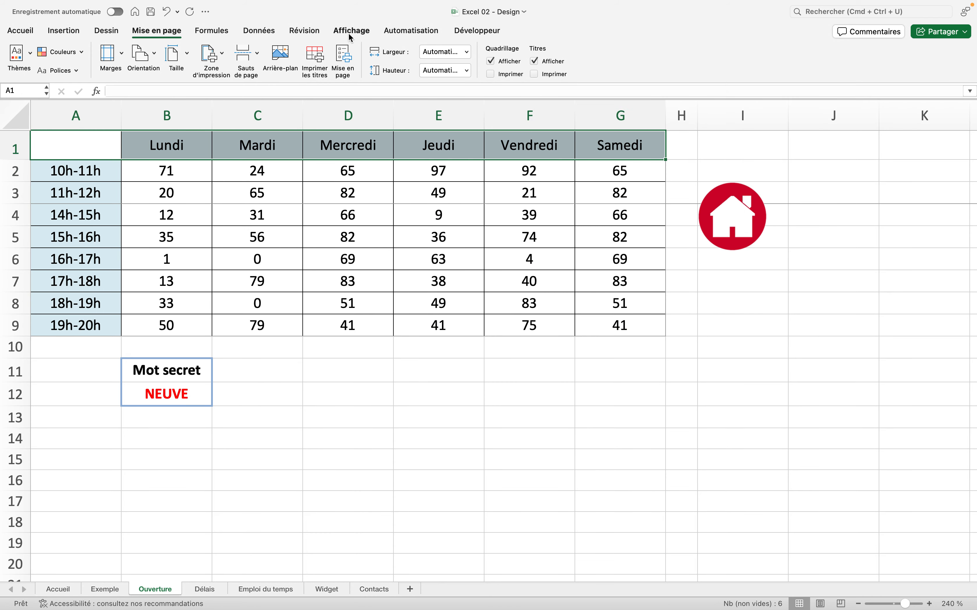
click(312, 64)
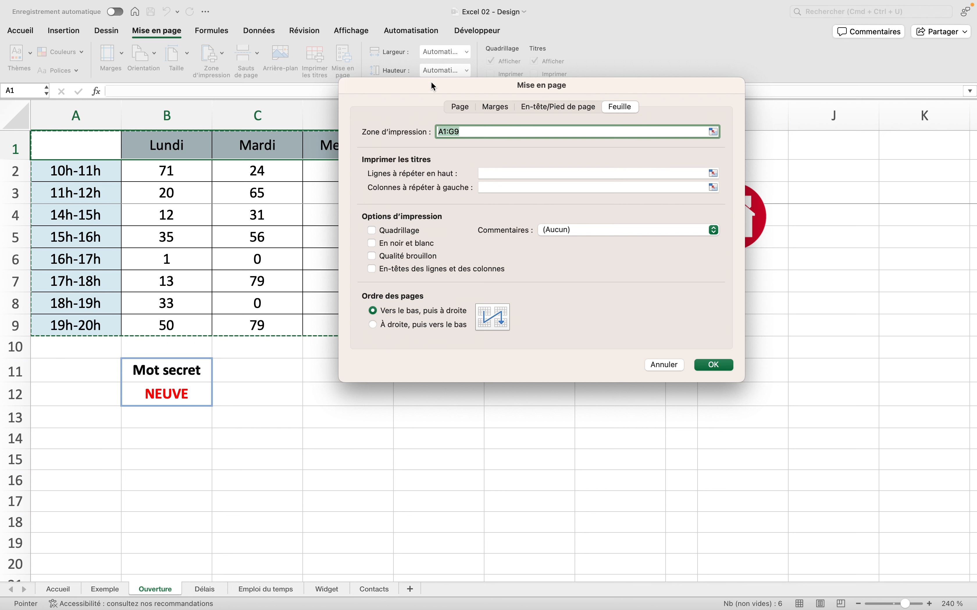
click(500, 176)
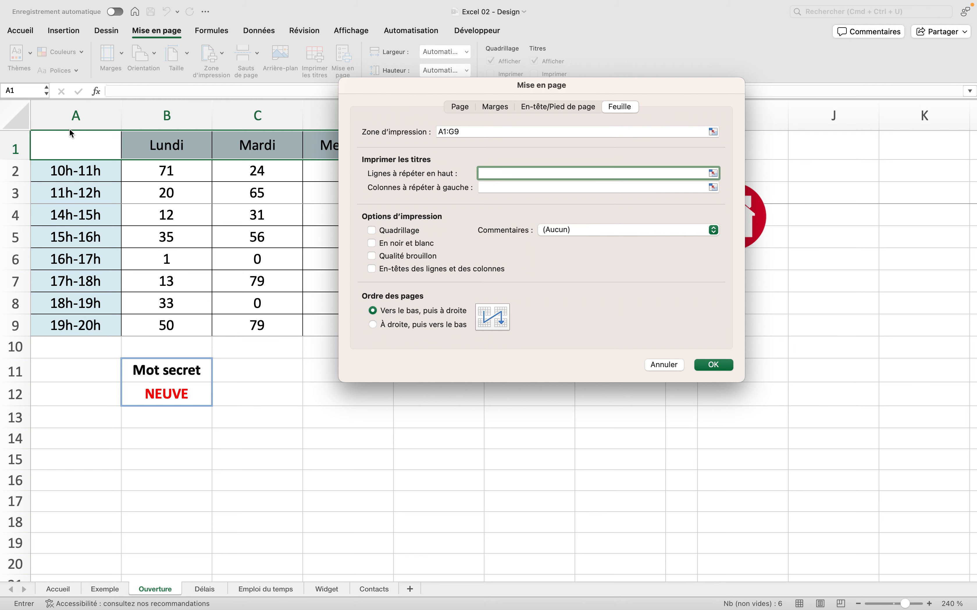
drag(387, 92, 467, 257)
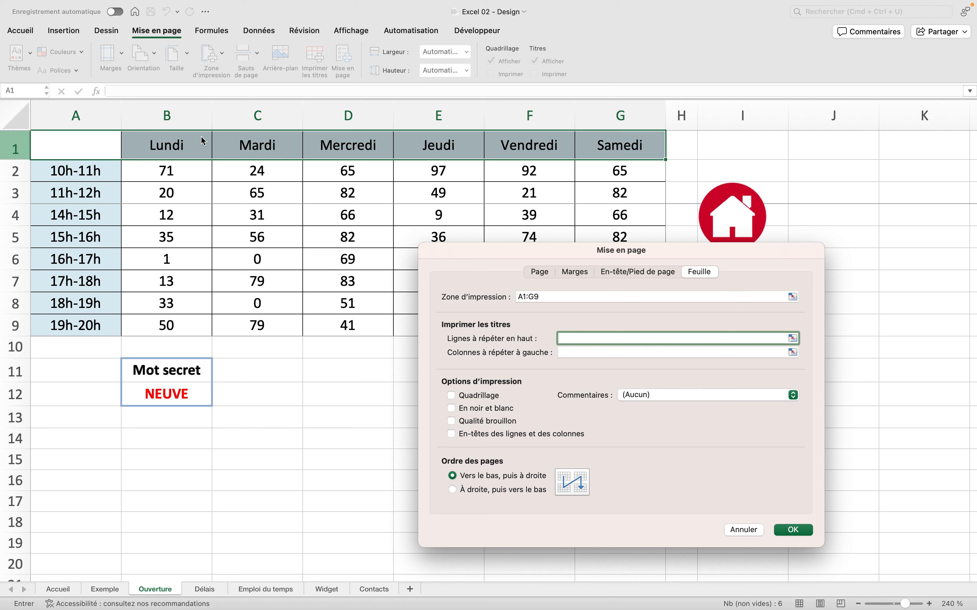
click(92, 139)
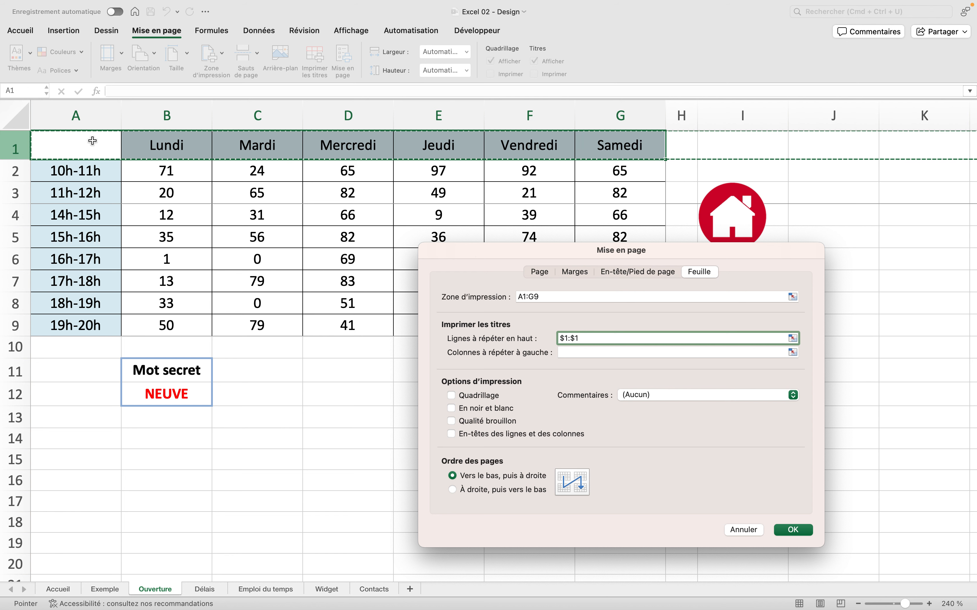
drag(91, 143, 270, 156)
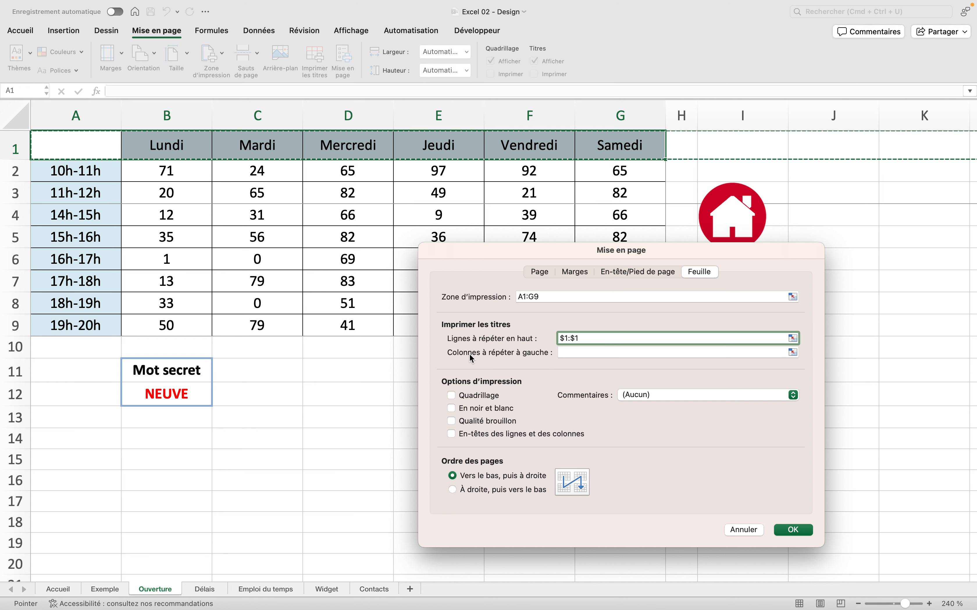
Reselect the timetable range A1:G9 as the print area in the page setup and apply the settings with the repeated header row.
click(540, 297)
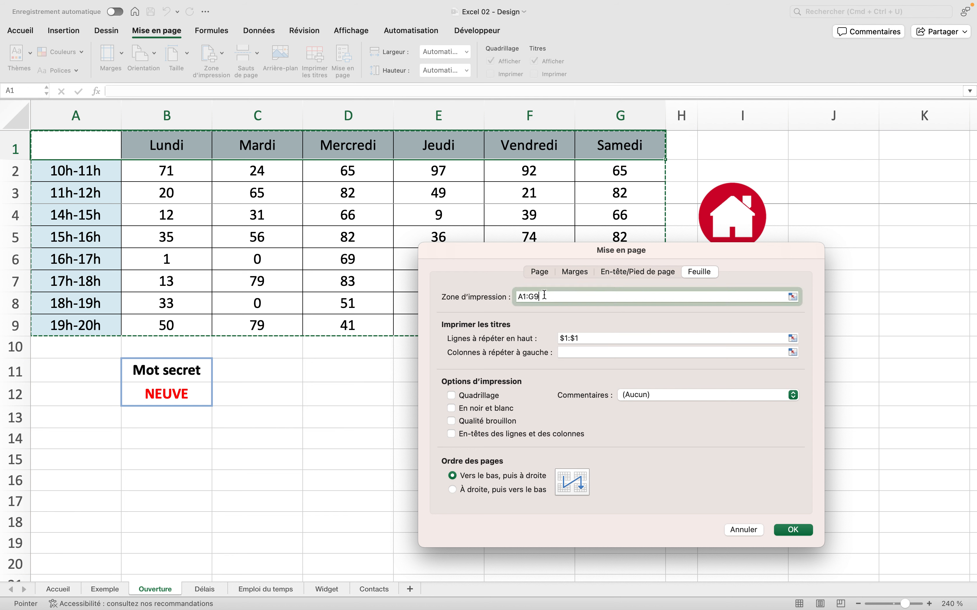
drag(530, 260, 591, 382)
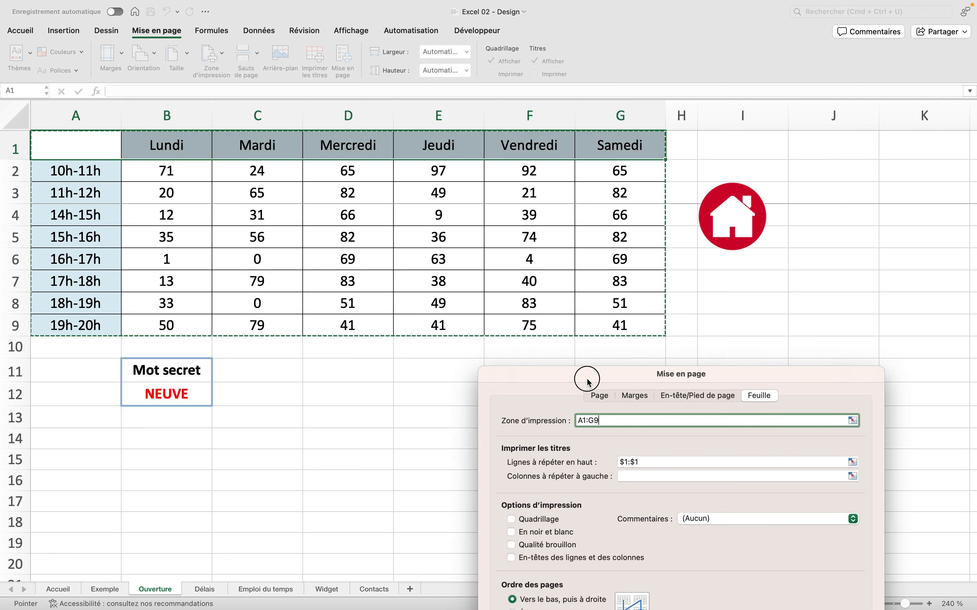
drag(601, 417, 544, 417)
drag(649, 329, 63, 136)
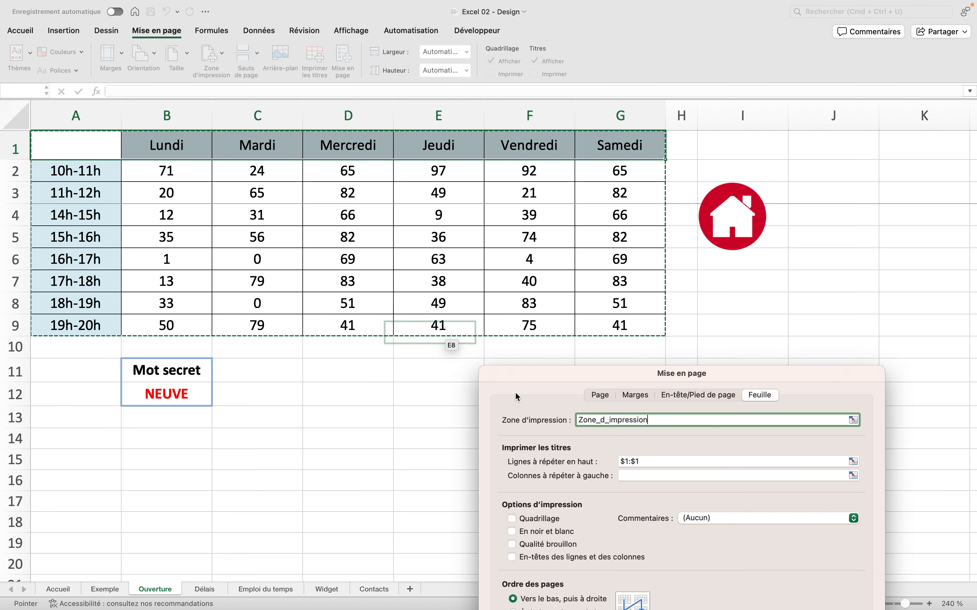
drag(722, 388, 609, 196)
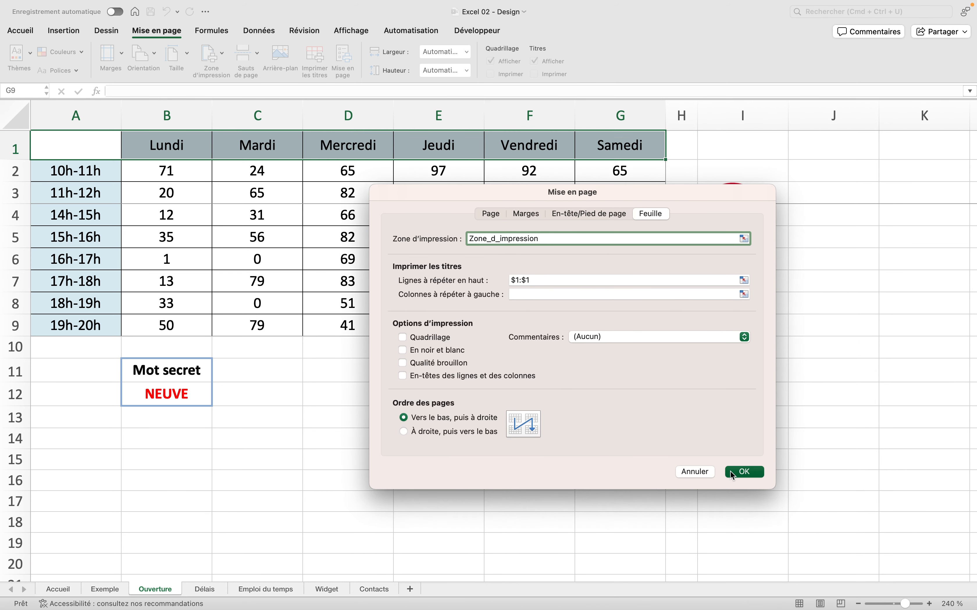
click(730, 472)
Check the repeated weekday header row on the pages in the print preview, then close it without printing.
mouse_move(100, 16)
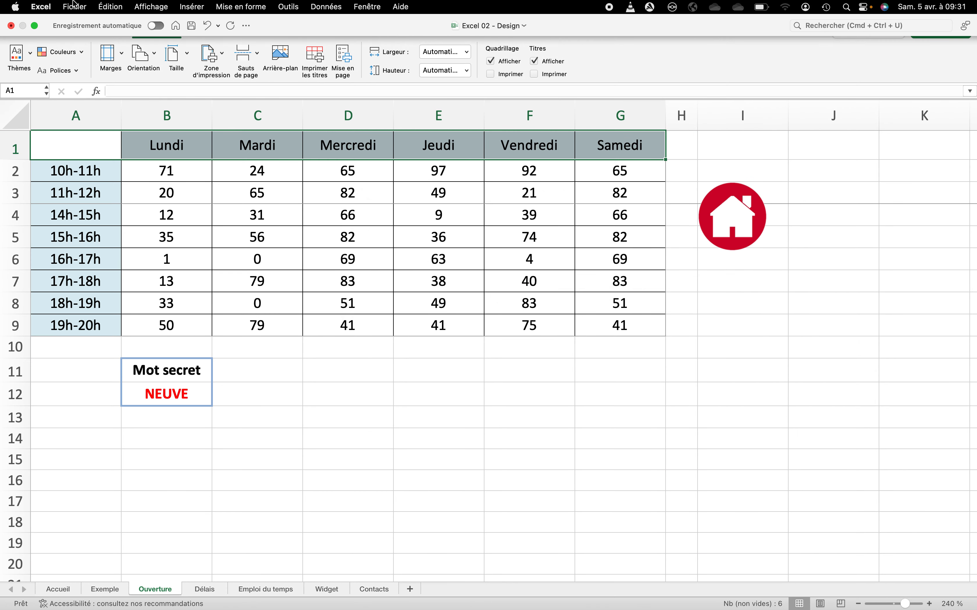
click(75, 7)
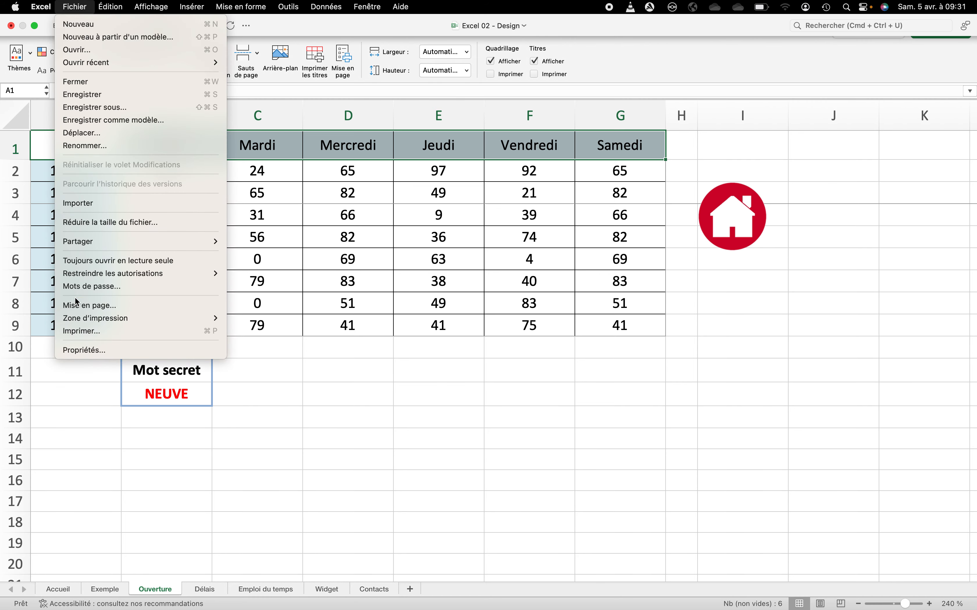
click(80, 331)
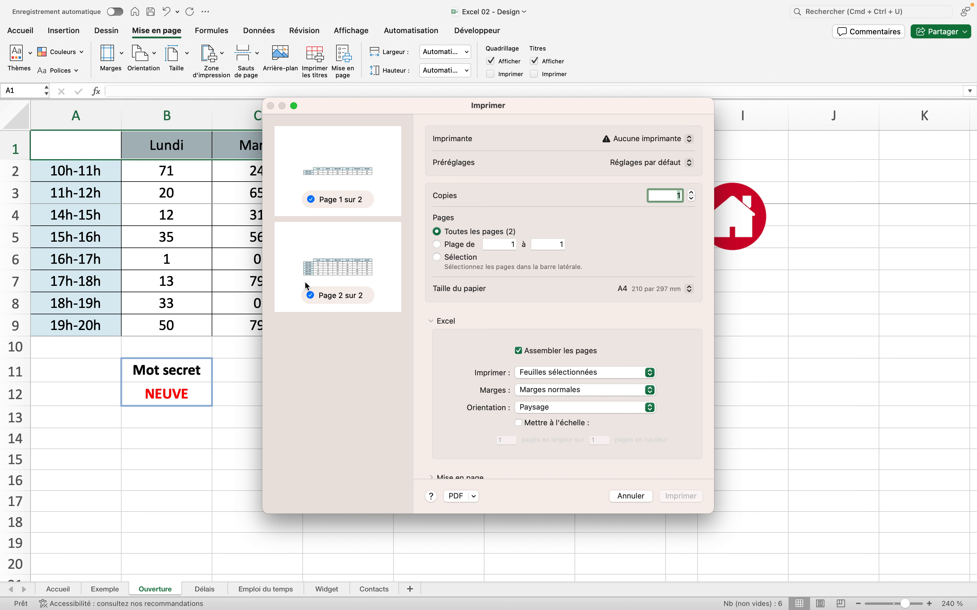
click(633, 500)
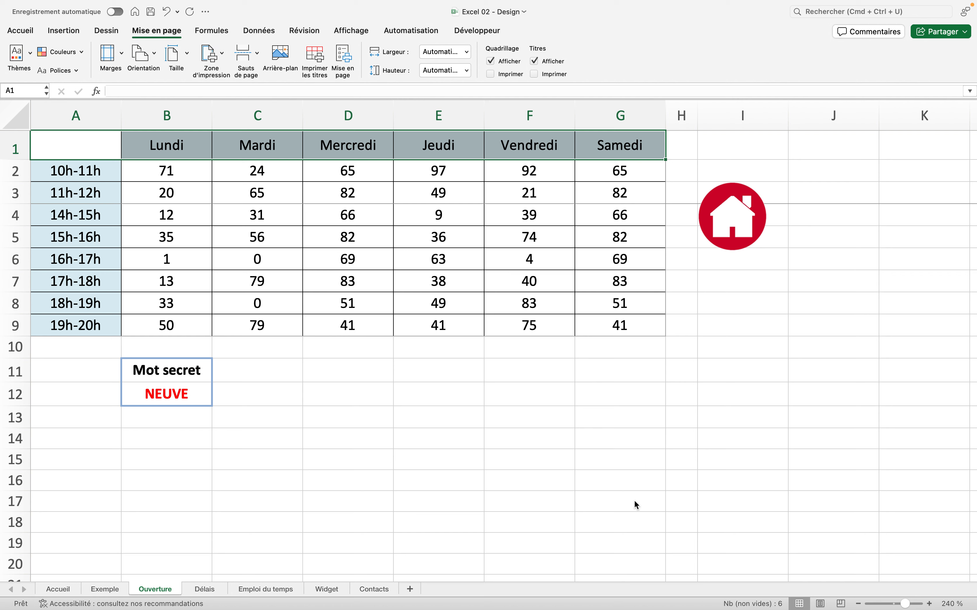
Insert the image logo_AMU_bleu_RVB.png from the images folder as the sheet background.
click(286, 57)
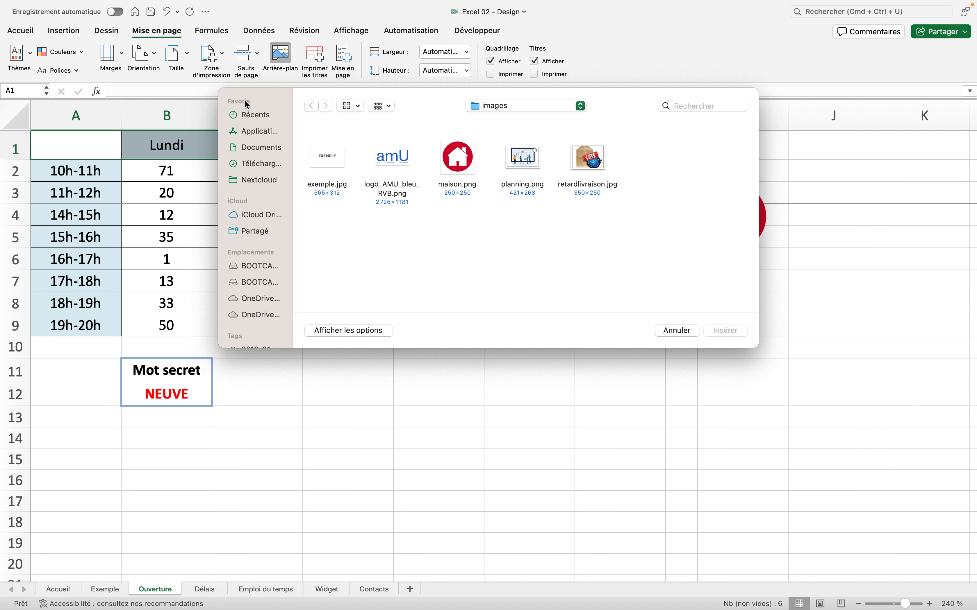
click(384, 163)
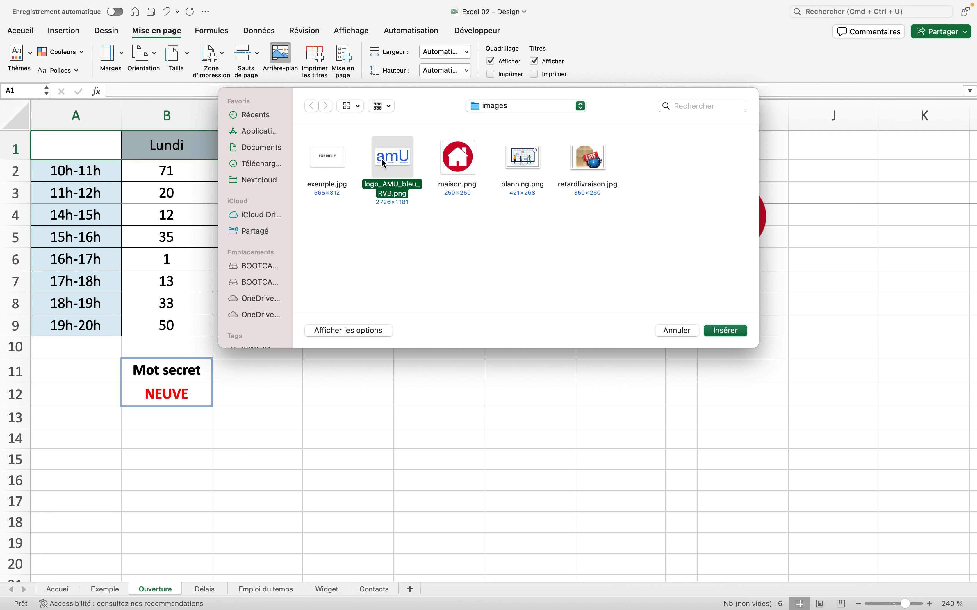
click(728, 333)
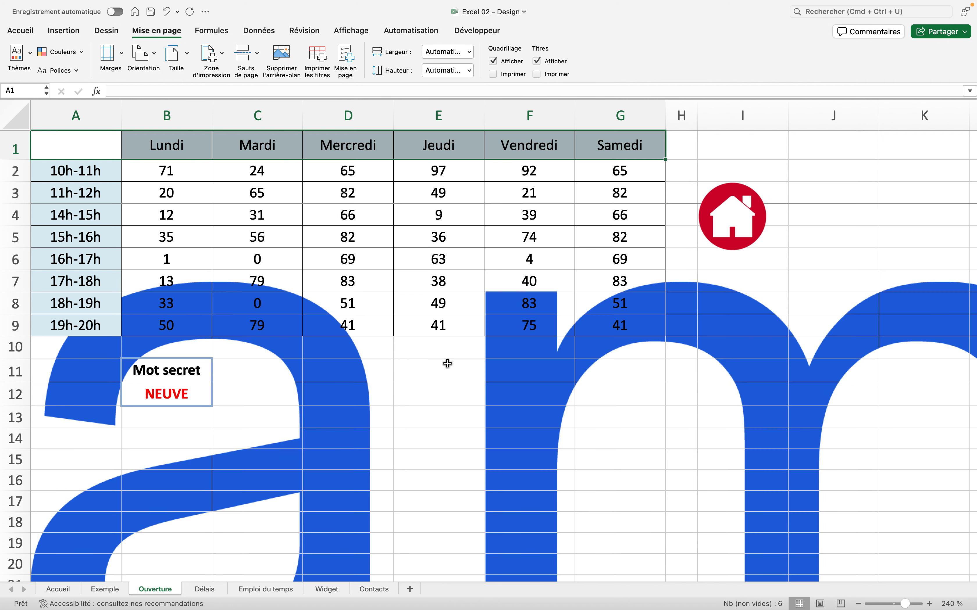
Examine how the logo background spreads across the sheet, then undo the background insertion.
scroll(468, 377, down, 10)
scroll(469, 376, right, 5)
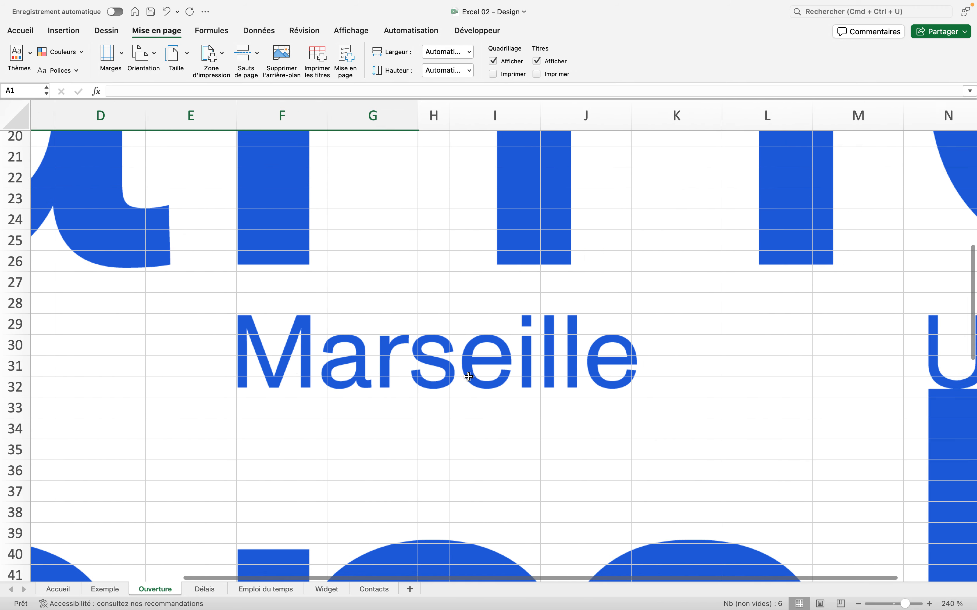
scroll(468, 376, down, 7)
scroll(468, 377, left, 5)
scroll(468, 376, up, 17)
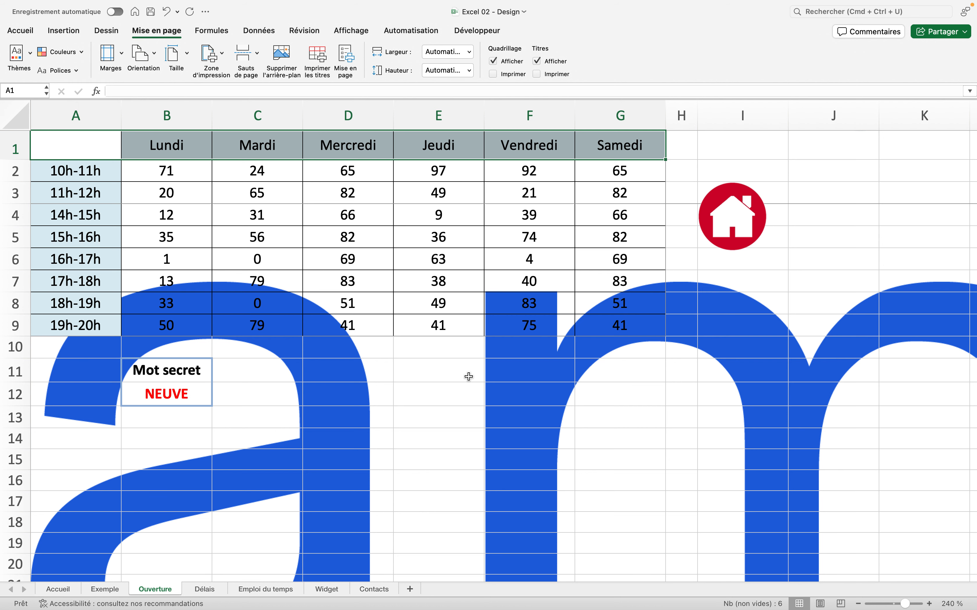
key(super+z)
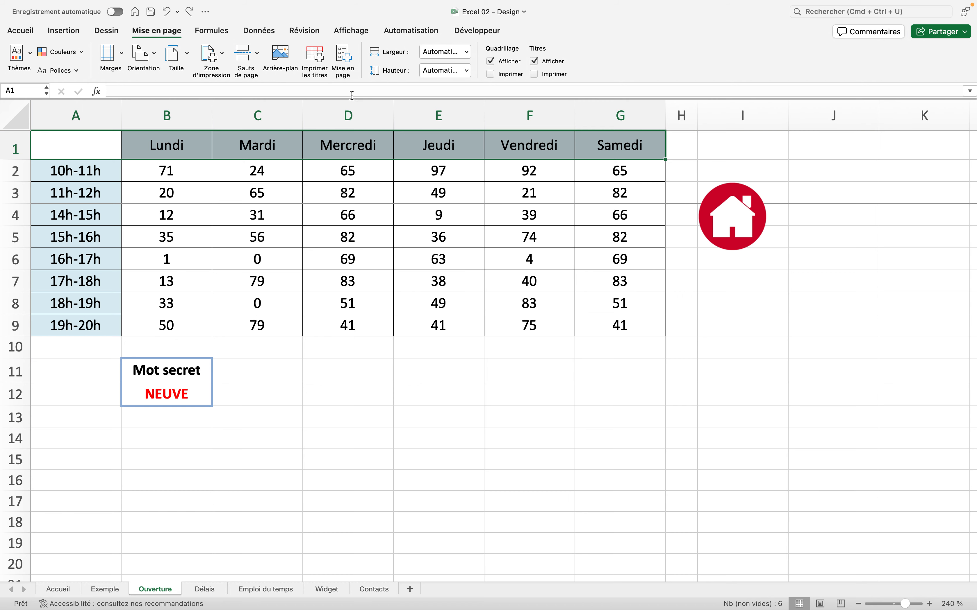
Review the page setup options for orientation and scale, margins, and header and footer, then close without changes.
click(343, 61)
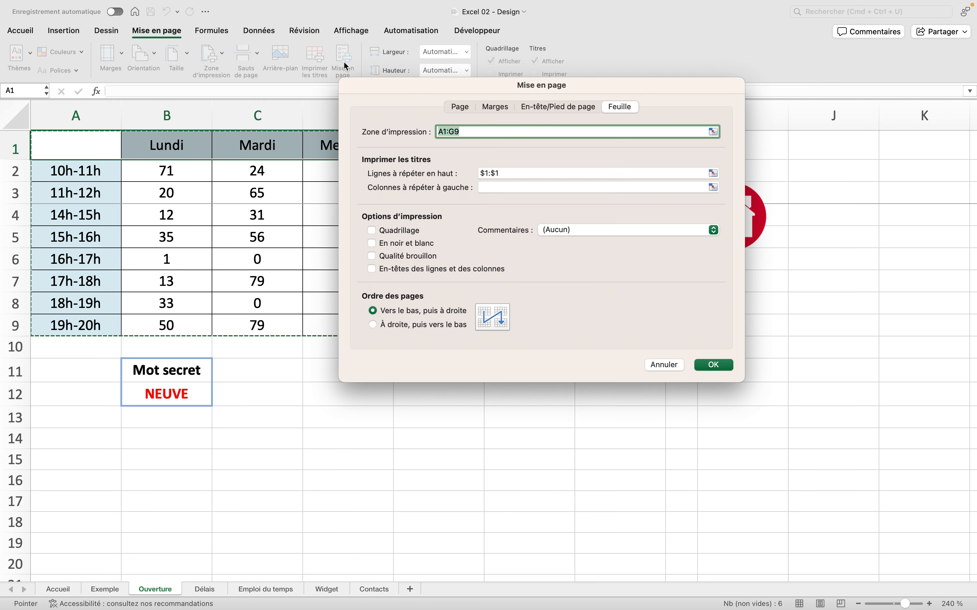
click(460, 107)
click(498, 108)
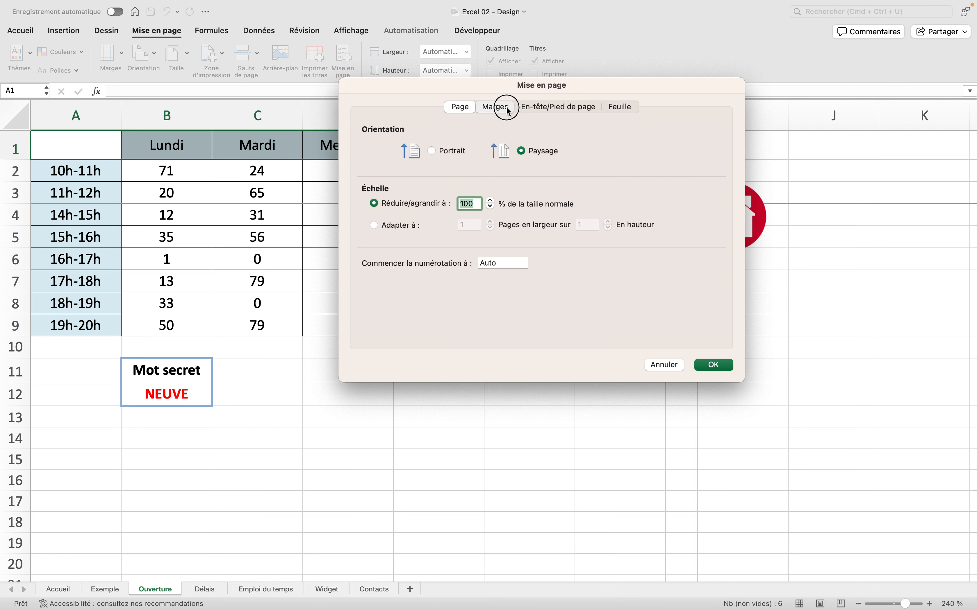
click(540, 109)
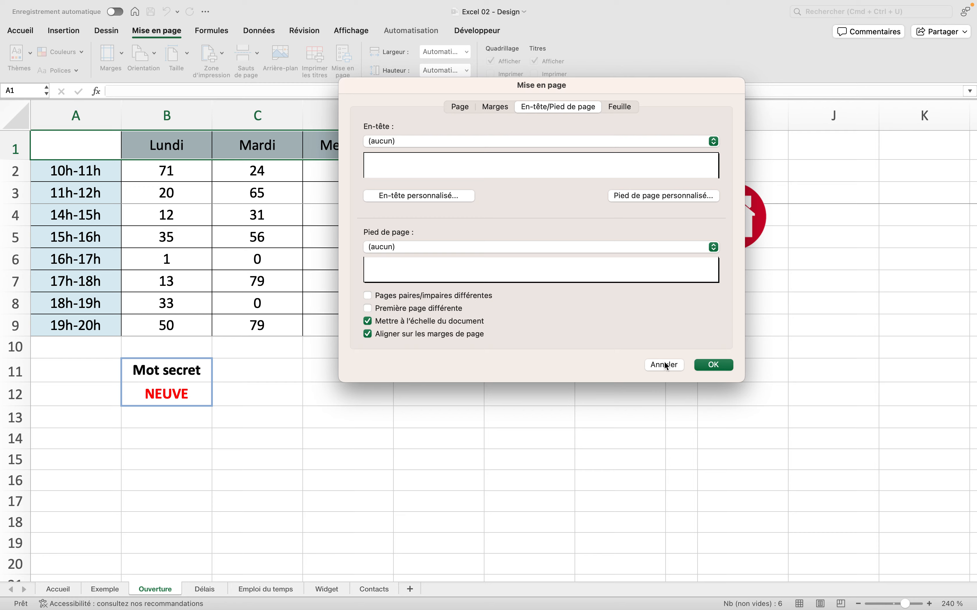
click(652, 366)
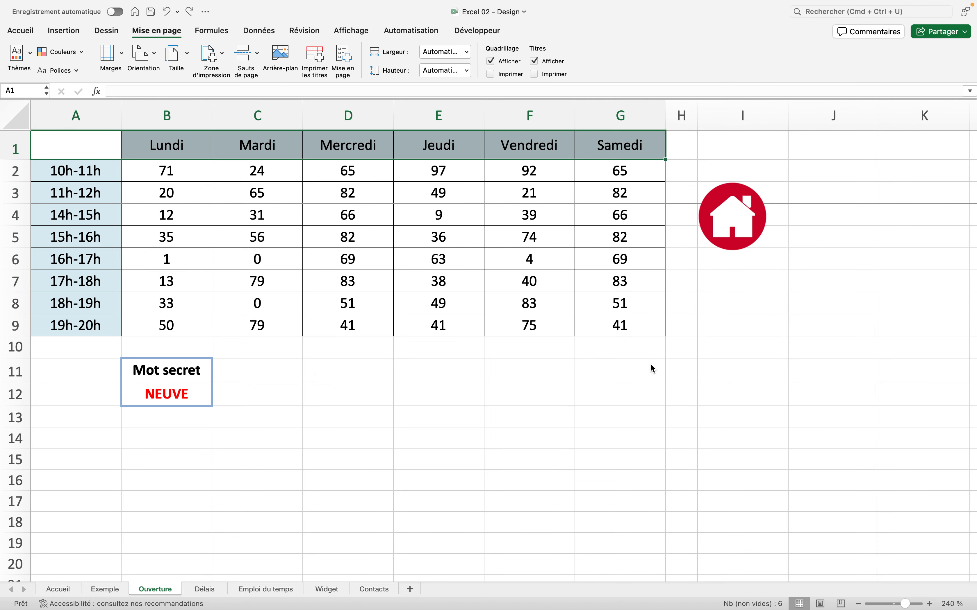